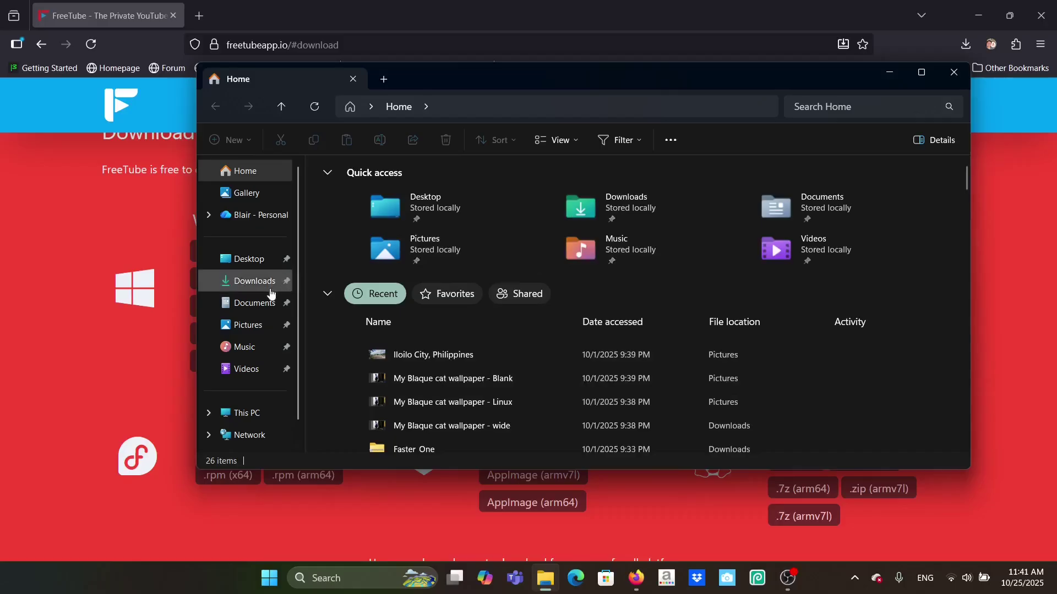
Locate freetube-0.23.12-beta-setup-x64.exe in the Downloads folder and run it.
left_click(255, 281)
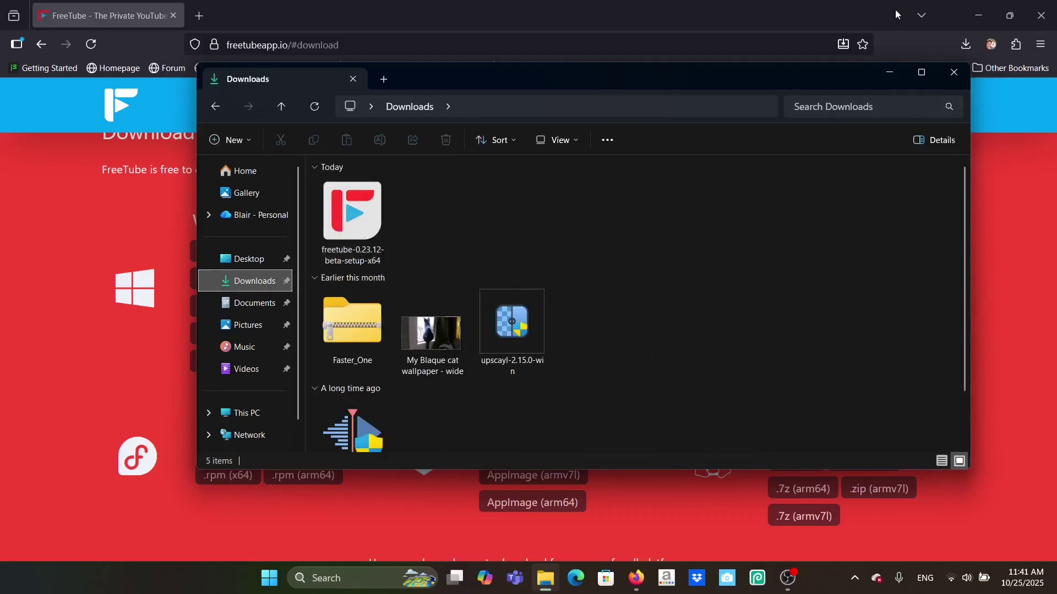
left_click(950, 64)
left_click(965, 48)
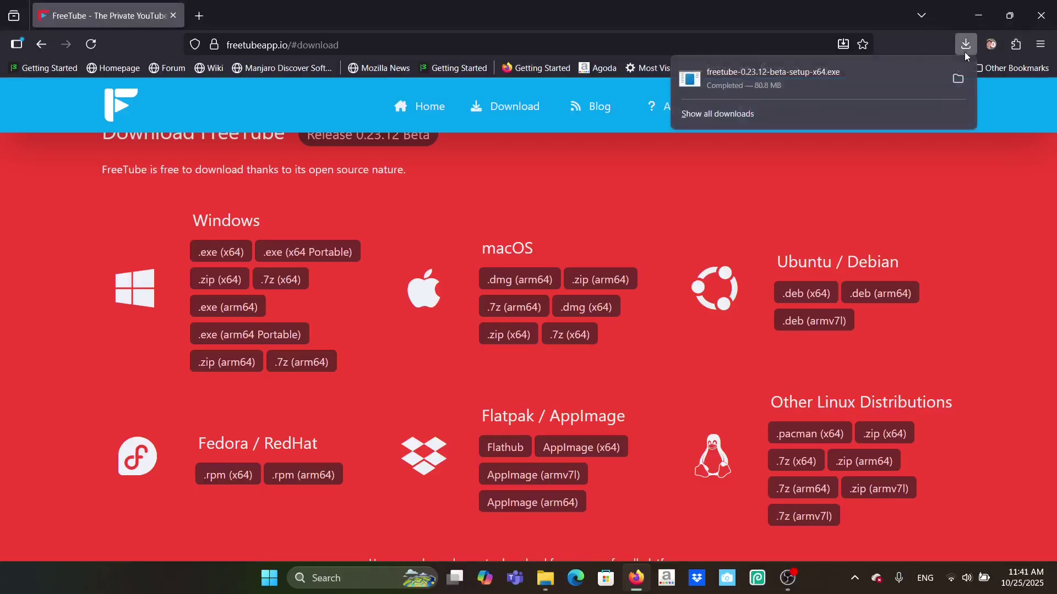
left_click(857, 84)
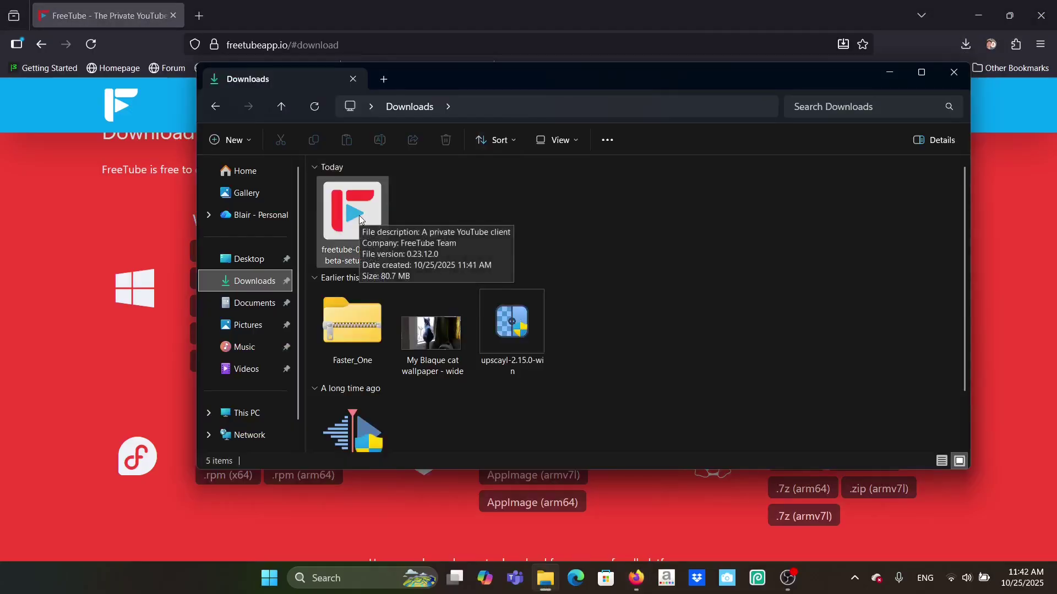
double_click(360, 220)
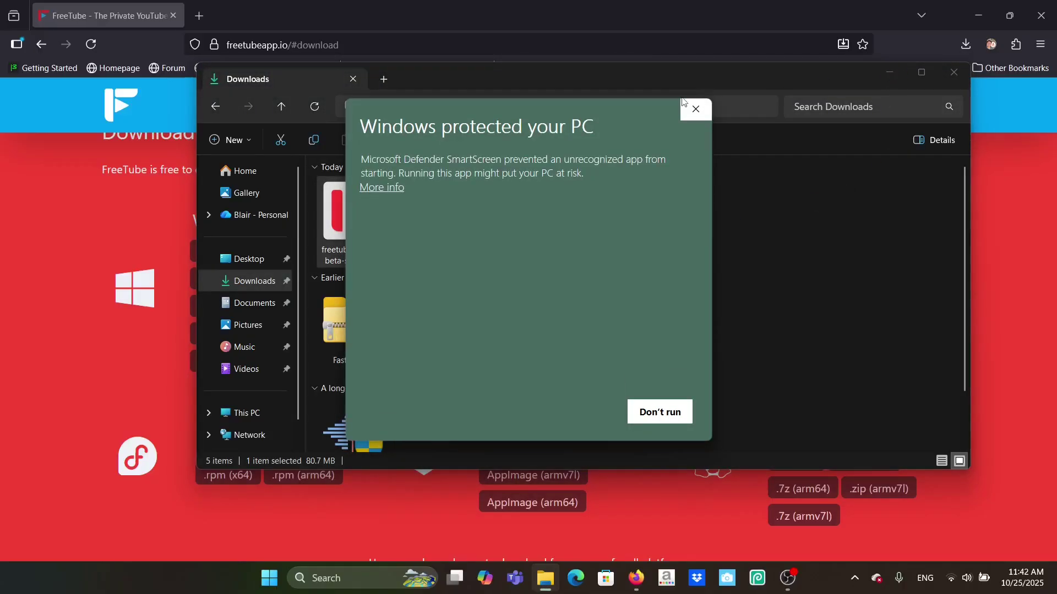
Bypass the SmartScreen warning with More info and Run anyway to start FreeTube Setup.
left_click(382, 188)
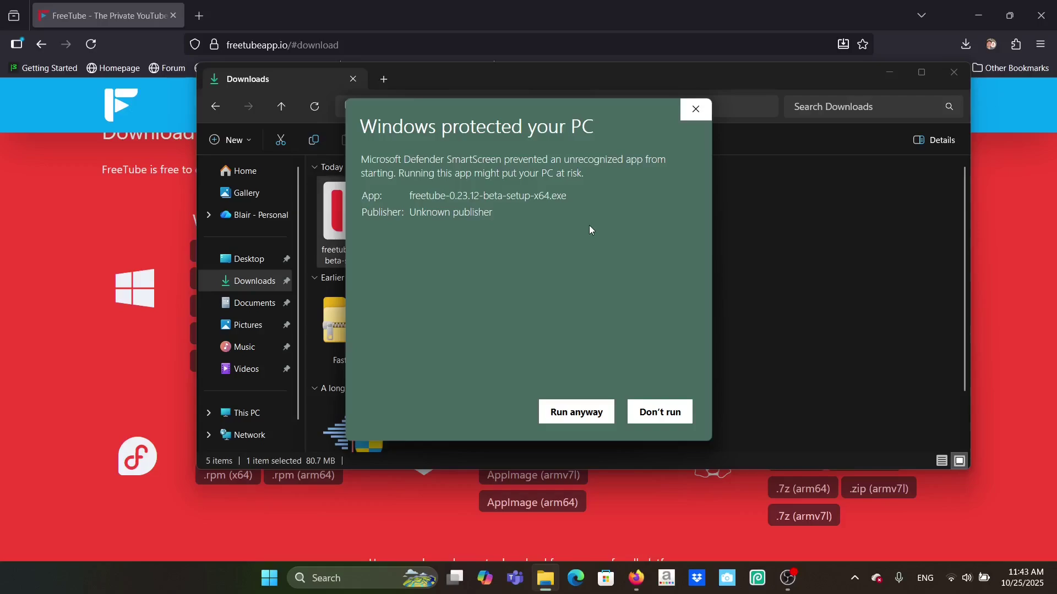
left_click(582, 414)
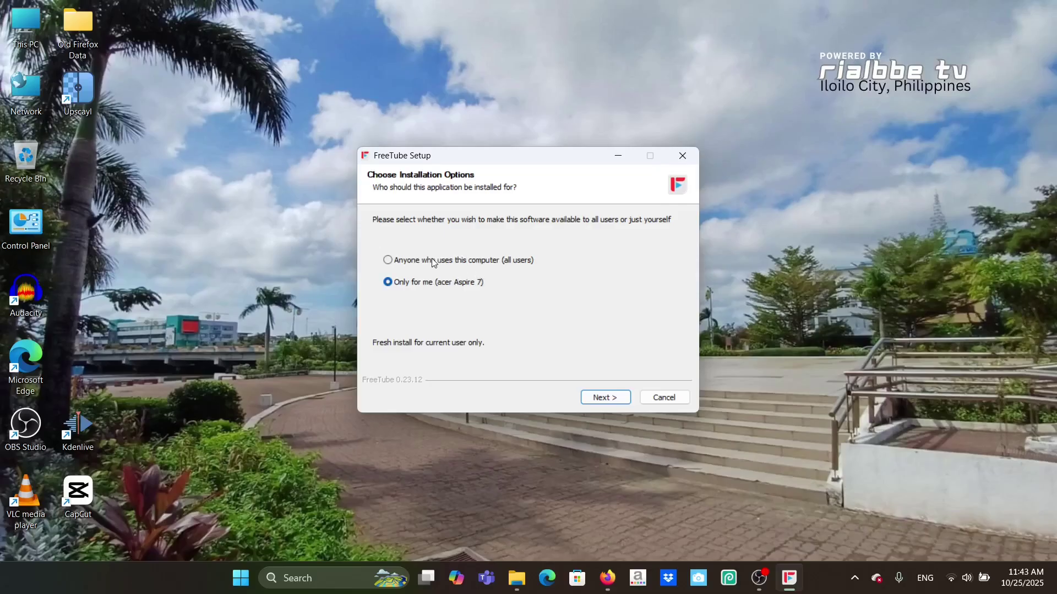
Install FreeTube for anyone using this computer into C:\Program Files\FreeTube and finish the wizard.
left_click(504, 261)
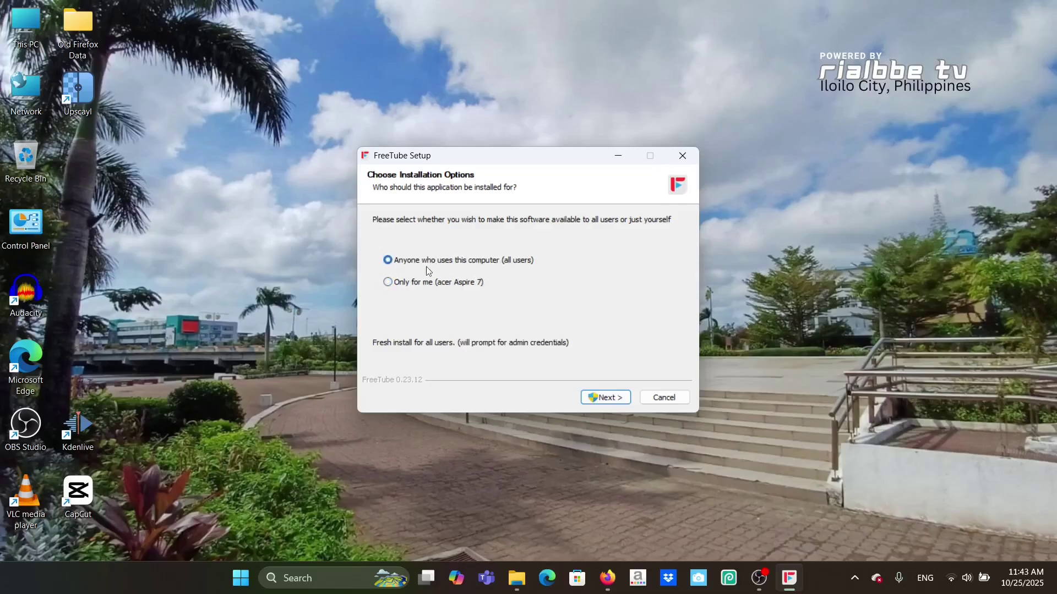
left_click(607, 397)
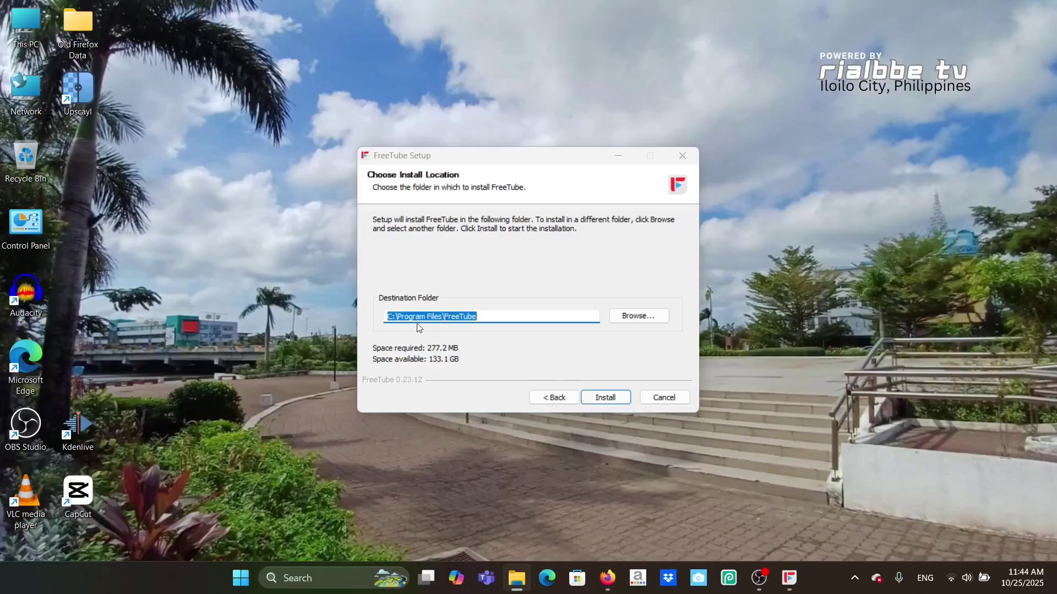
left_click(599, 398)
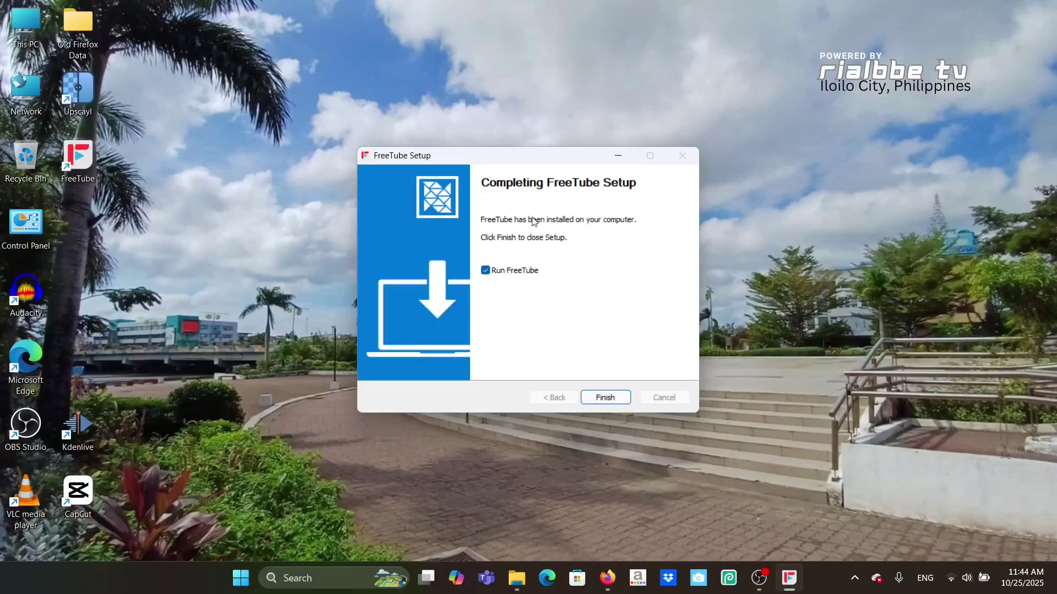
left_click(606, 398)
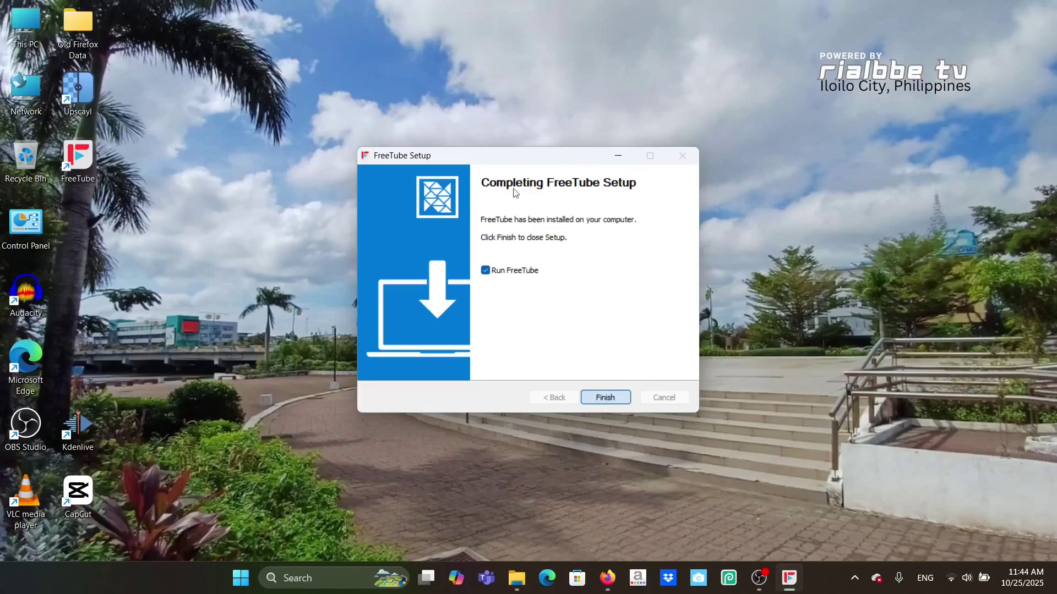
Launch FreeTube, maximize its window, dismiss the new-blog banner, and toggle the profile list.
key("Return")
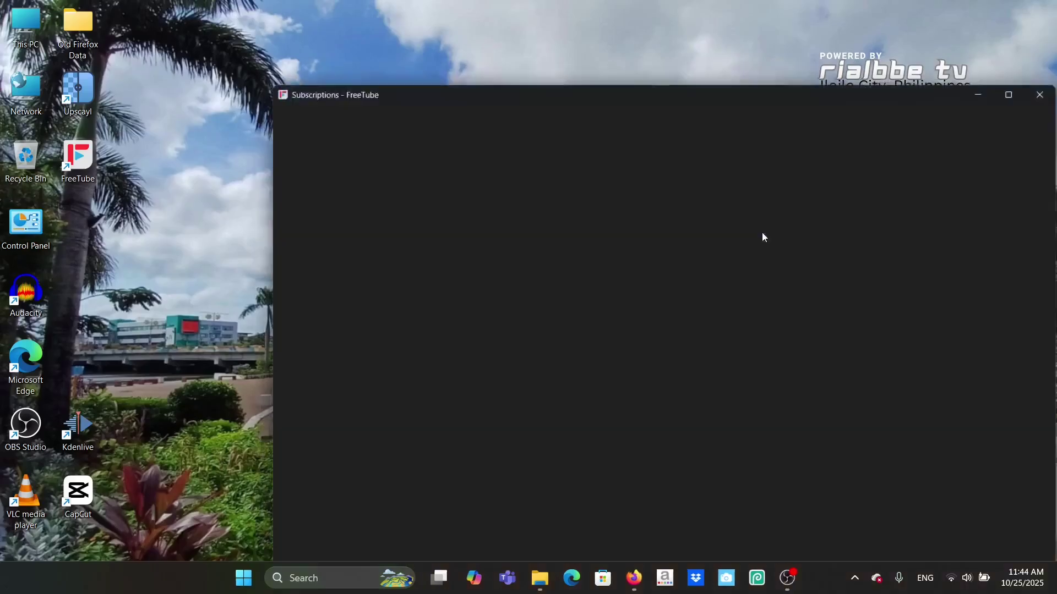
left_click_drag(798, 84, 708, 37)
double_click(708, 37)
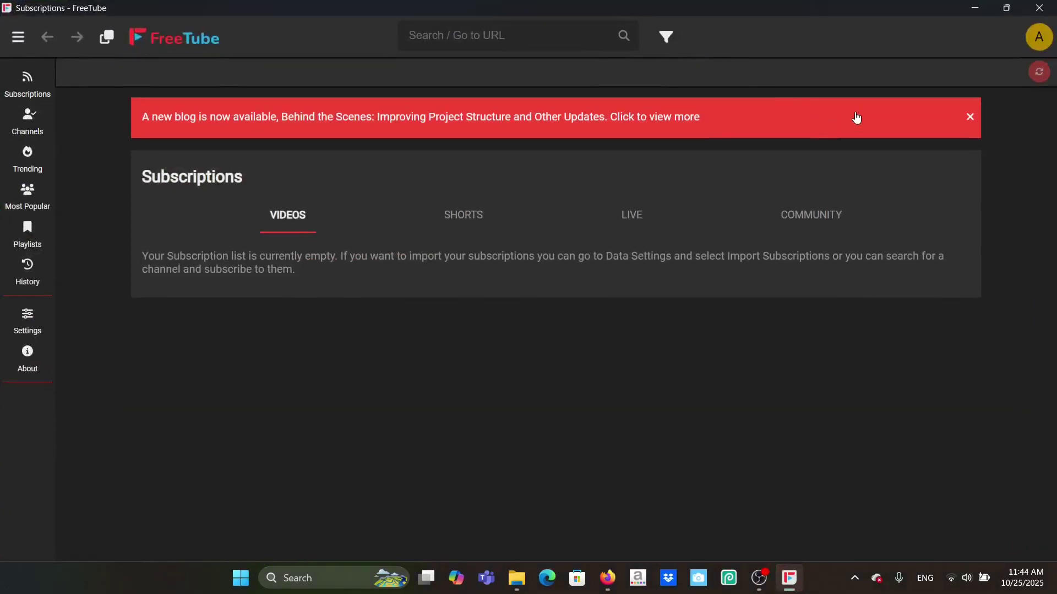
left_click(971, 117)
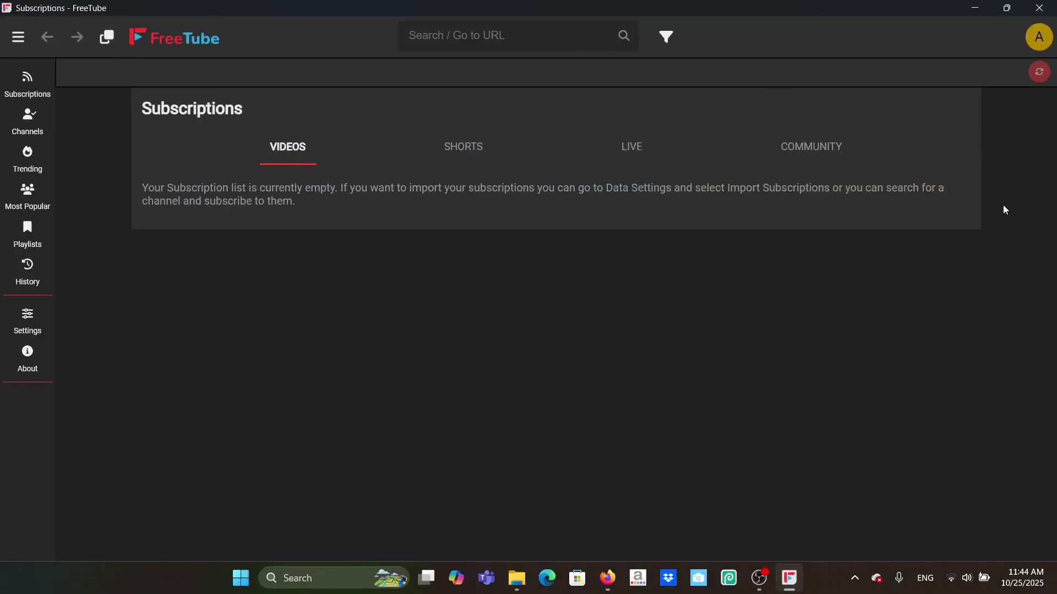
left_click(1041, 40)
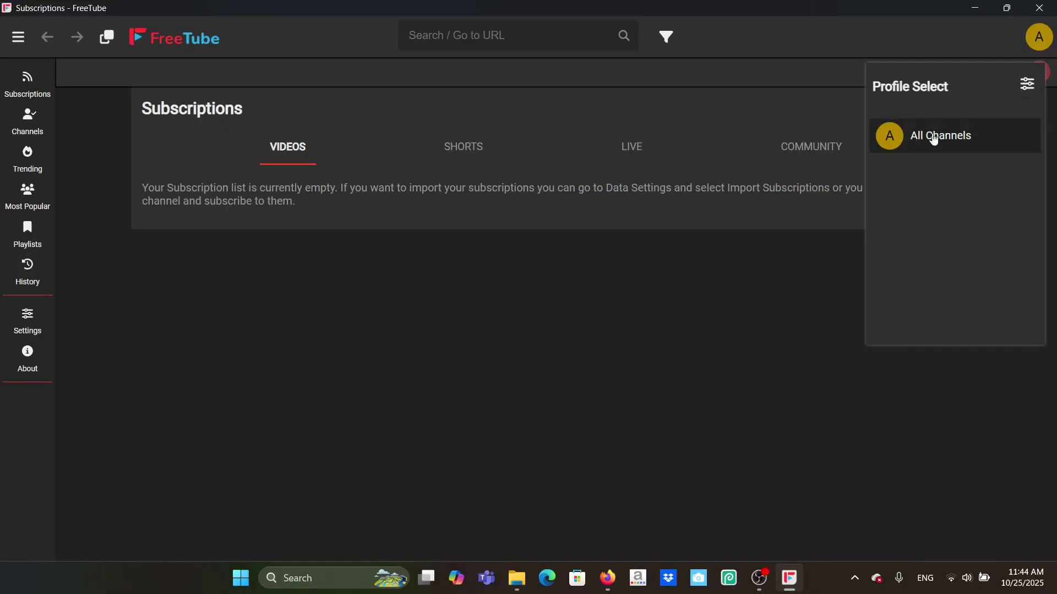
left_click(783, 33)
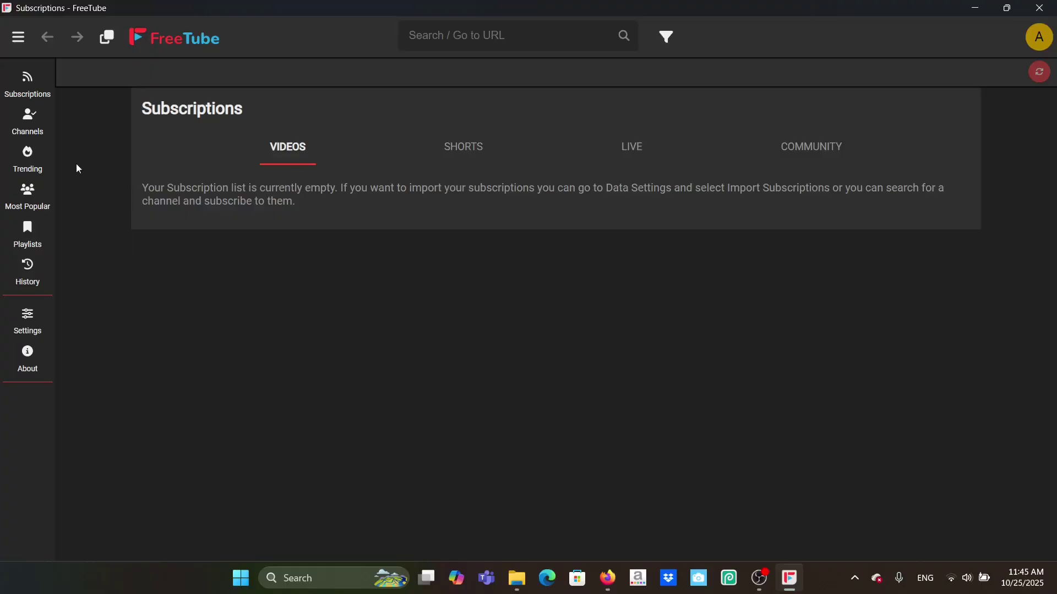
Search FreeTube for 'rialbbe' and open the rialbbeTV channel page.
left_click(513, 37)
type("rialbbe")
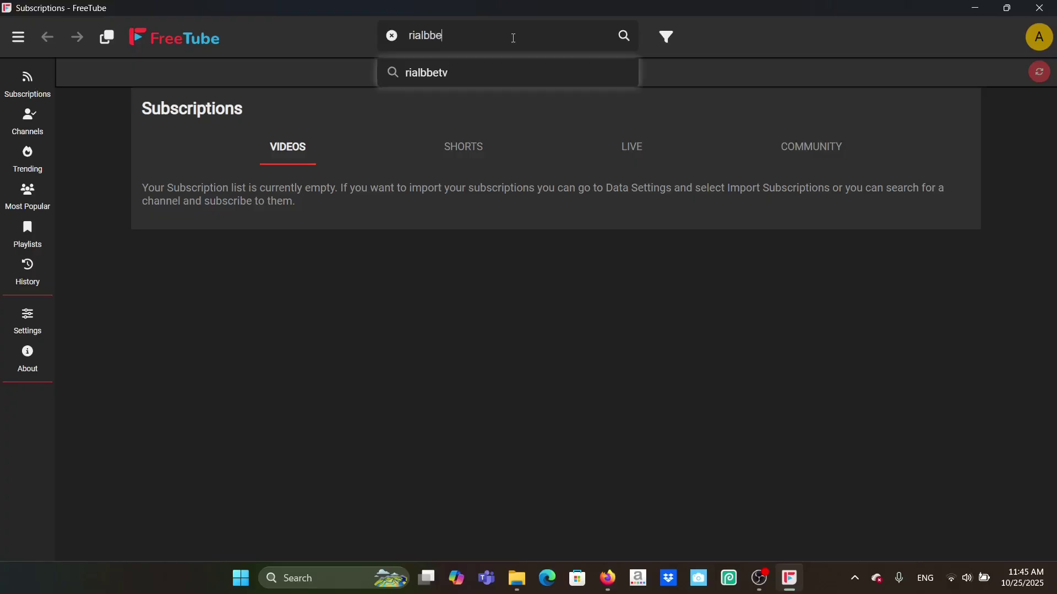
left_click(624, 38)
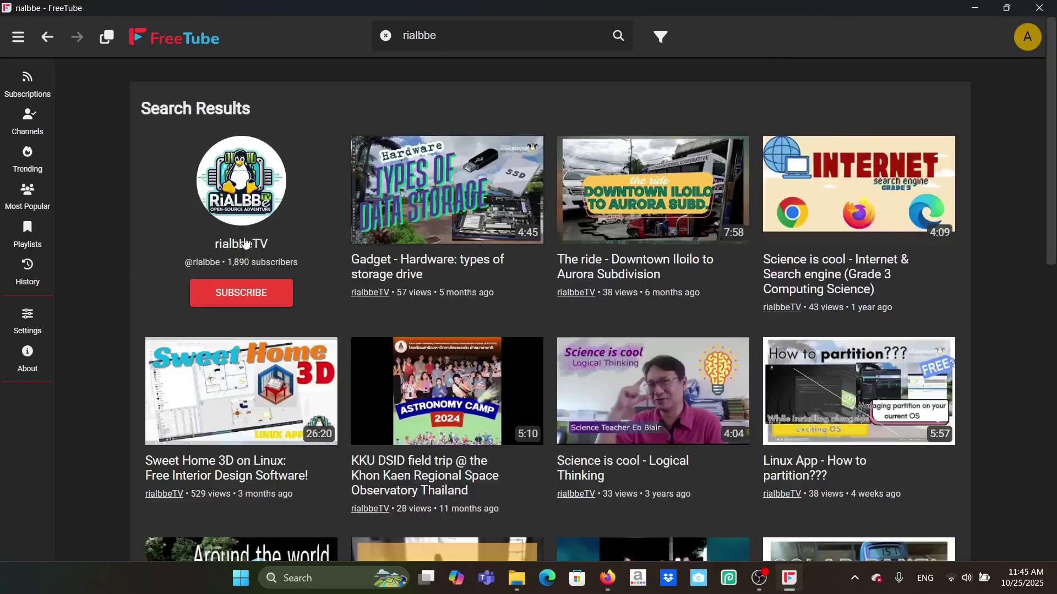
left_click(254, 199)
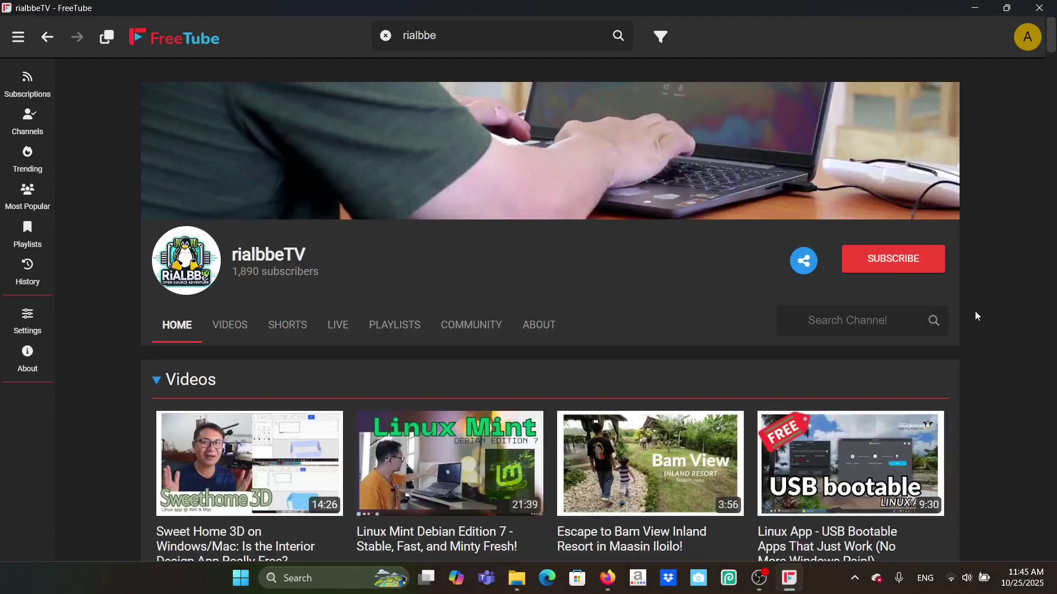
Browse the channel and open the Linux Mint Debian Edition 7 video.
scroll(991, 315, "down", 3)
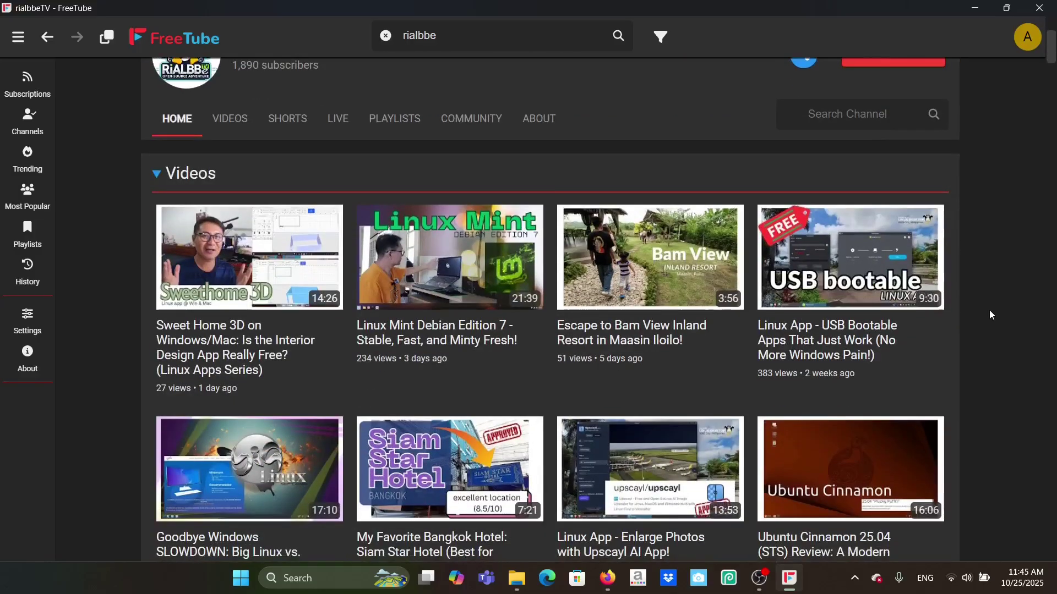
scroll(990, 314, "down", 7)
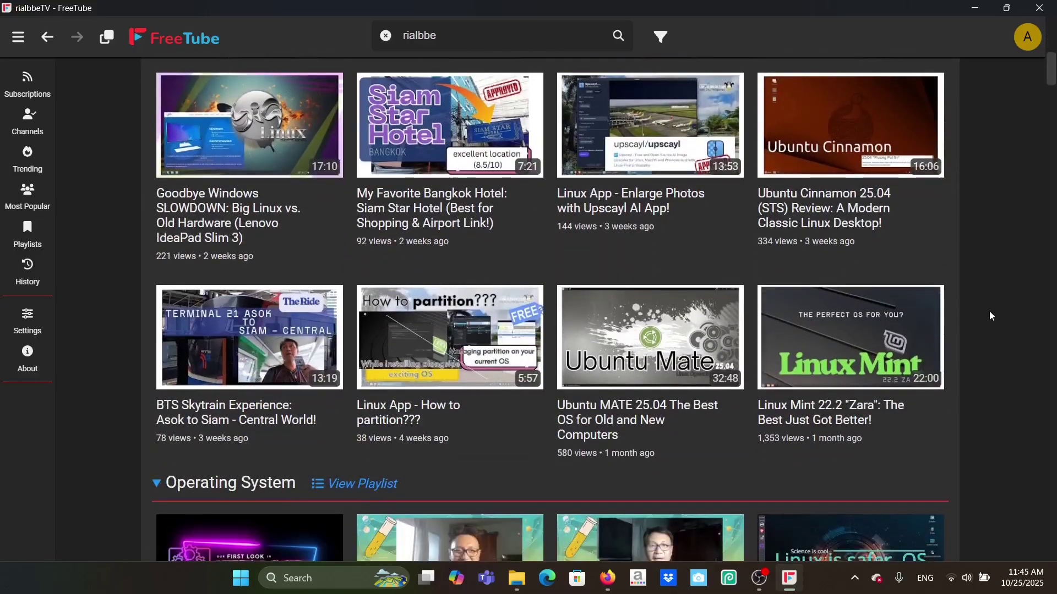
scroll(989, 312, "down", 4)
scroll(988, 311, "up", 10)
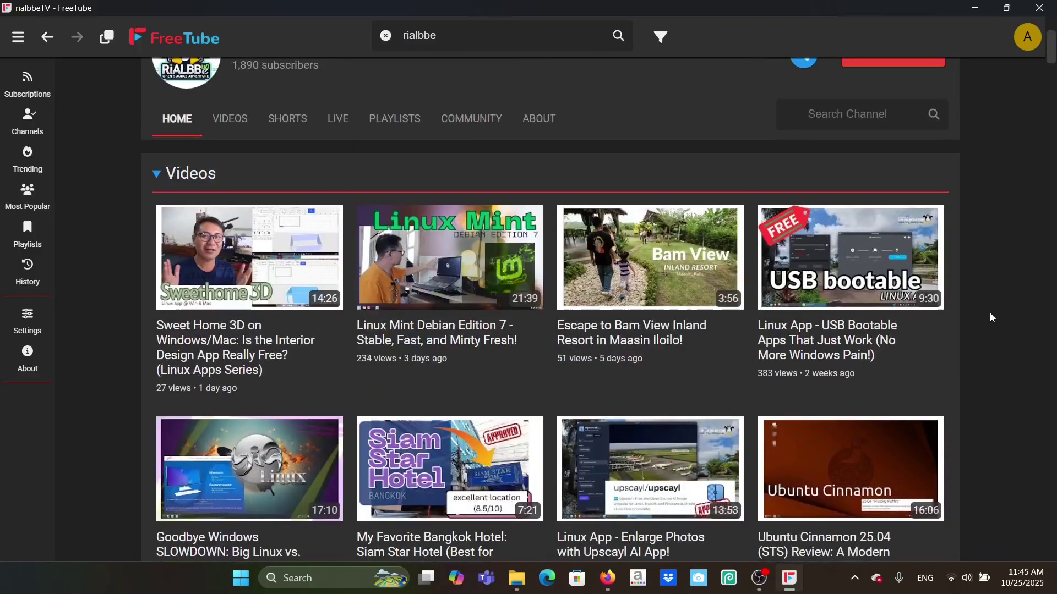
key("alt+Left")
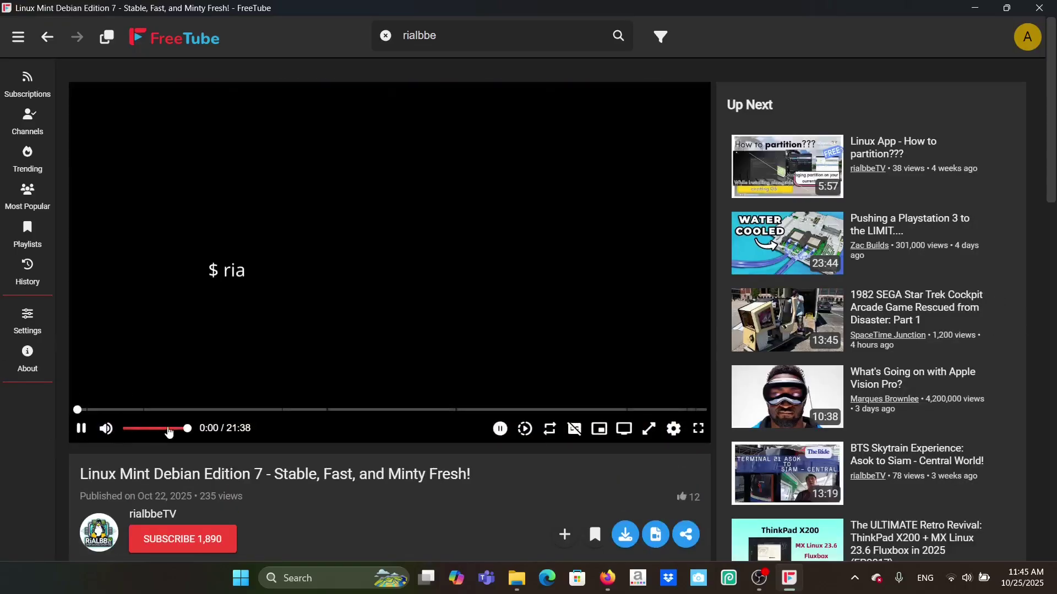
Lower the playback volume and subscribe to rialbbeTV from the Linux Mint video.
left_click(152, 433)
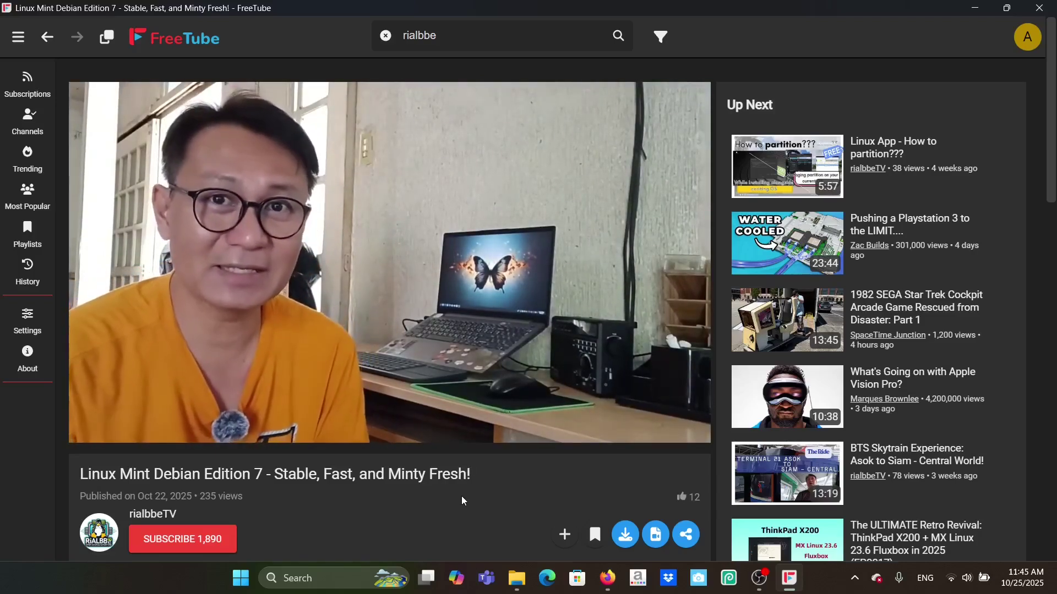
mouse_move(224, 396)
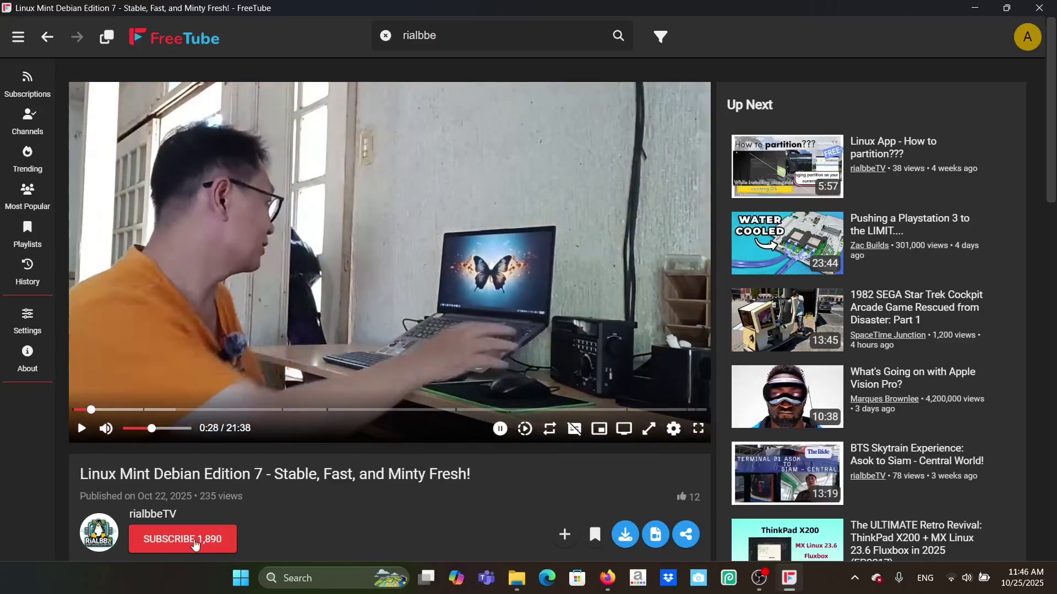
left_click(195, 546)
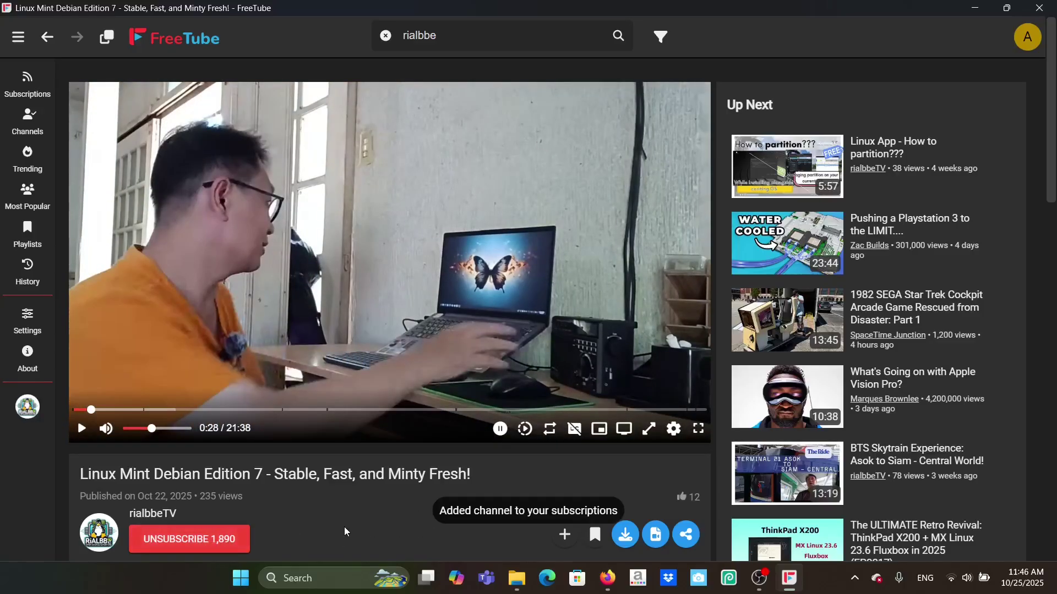
scroll(357, 529, "down", 4)
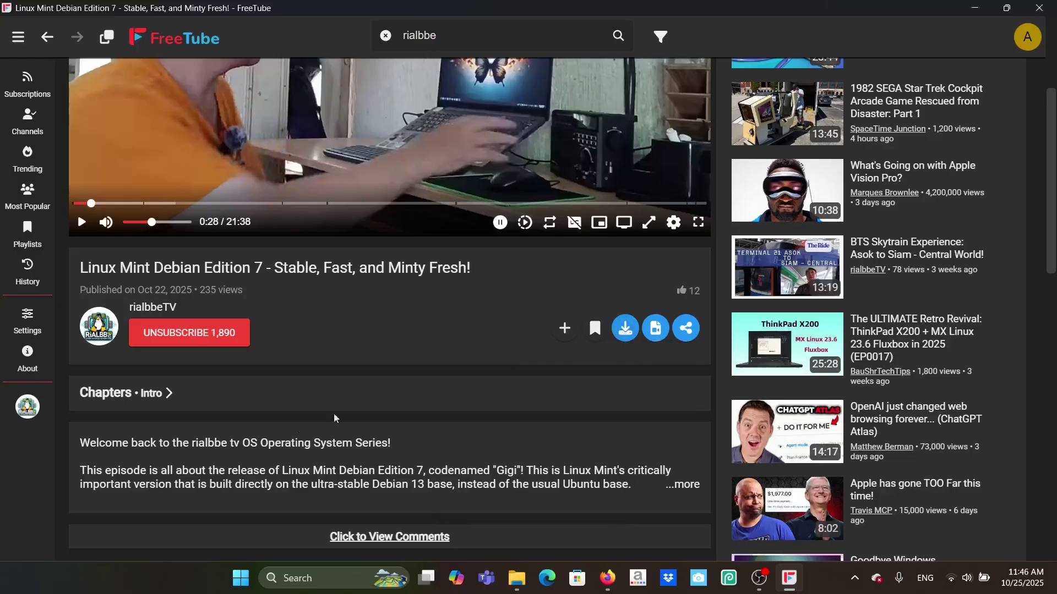
scroll(278, 460, "up", 4)
left_click(26, 360)
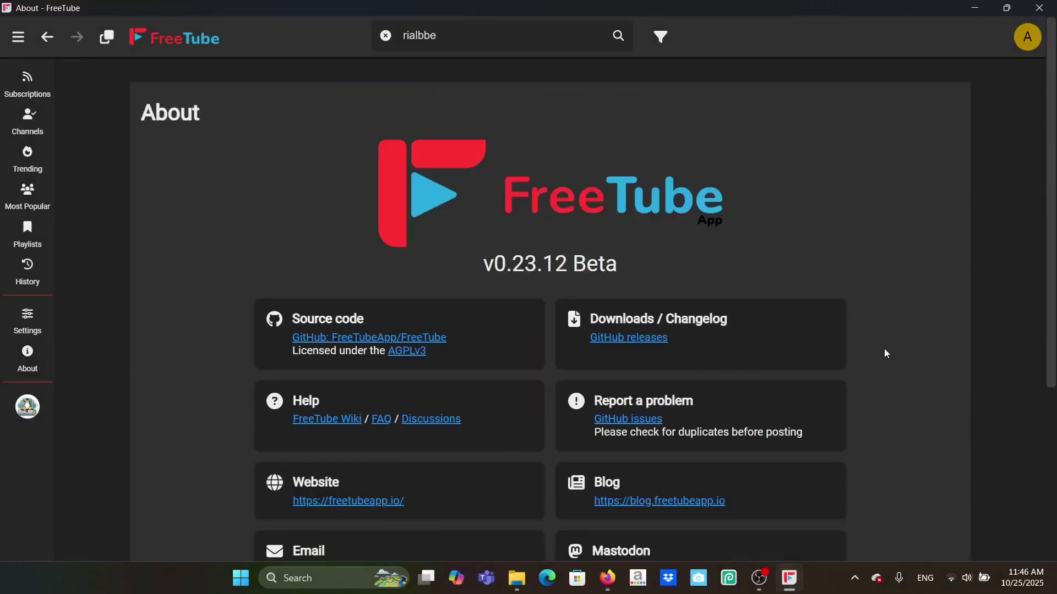
Review the About page for v0.23.12 Beta, then show the rialbbeTV subscriptions feed.
scroll(885, 344, "down", 2)
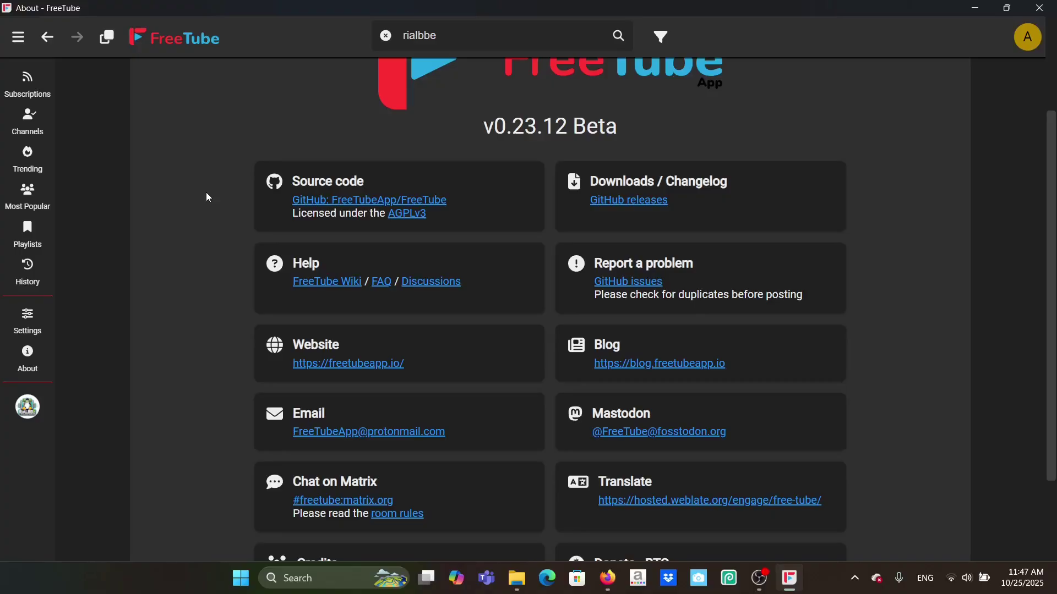
left_click(30, 88)
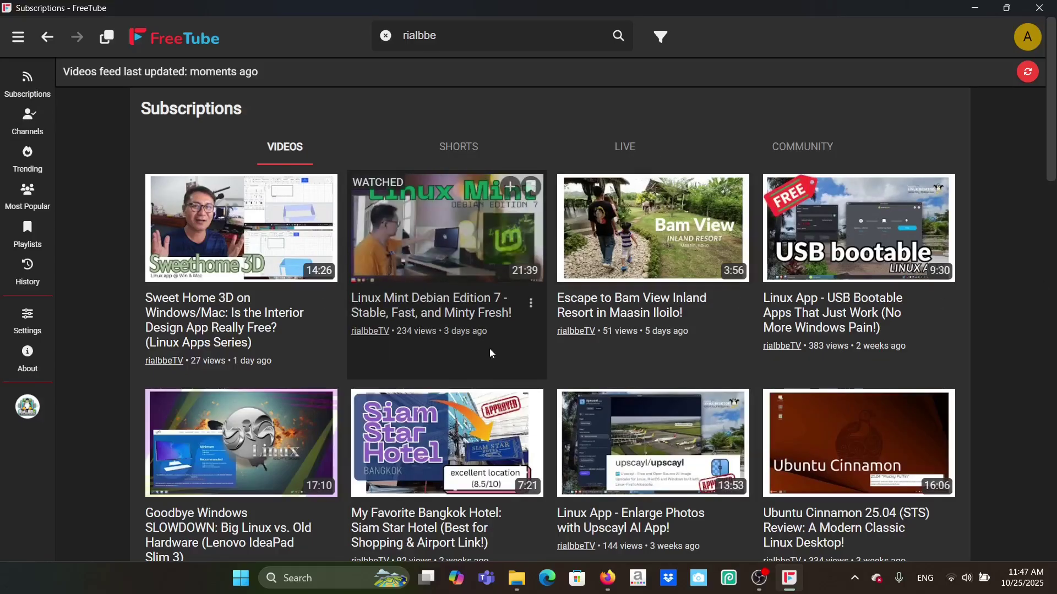
scroll(873, 343, "down", 5)
scroll(872, 342, "up", 5)
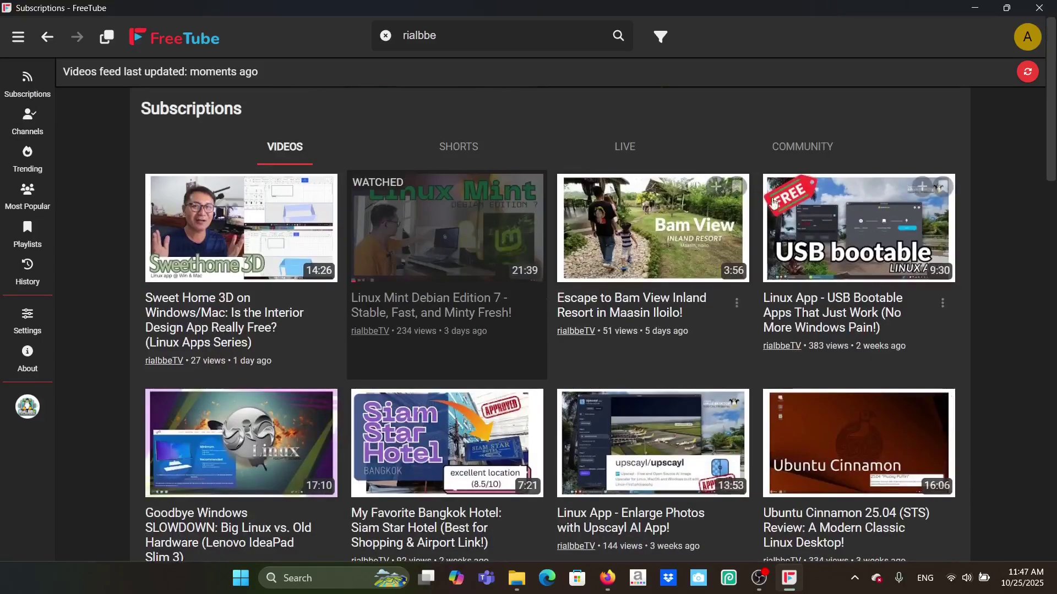
left_click(463, 35)
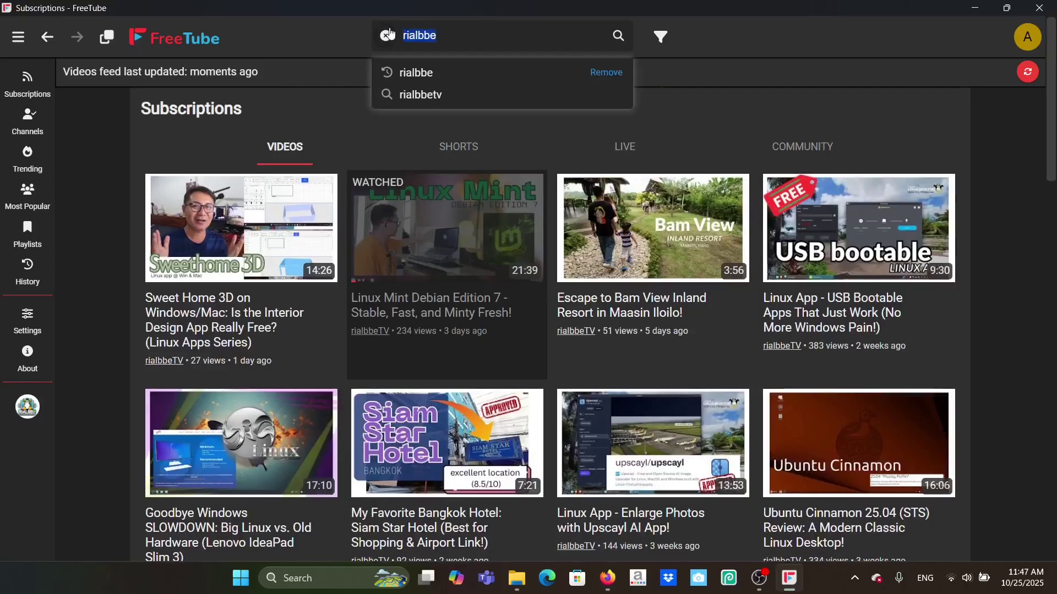
type("eb bla")
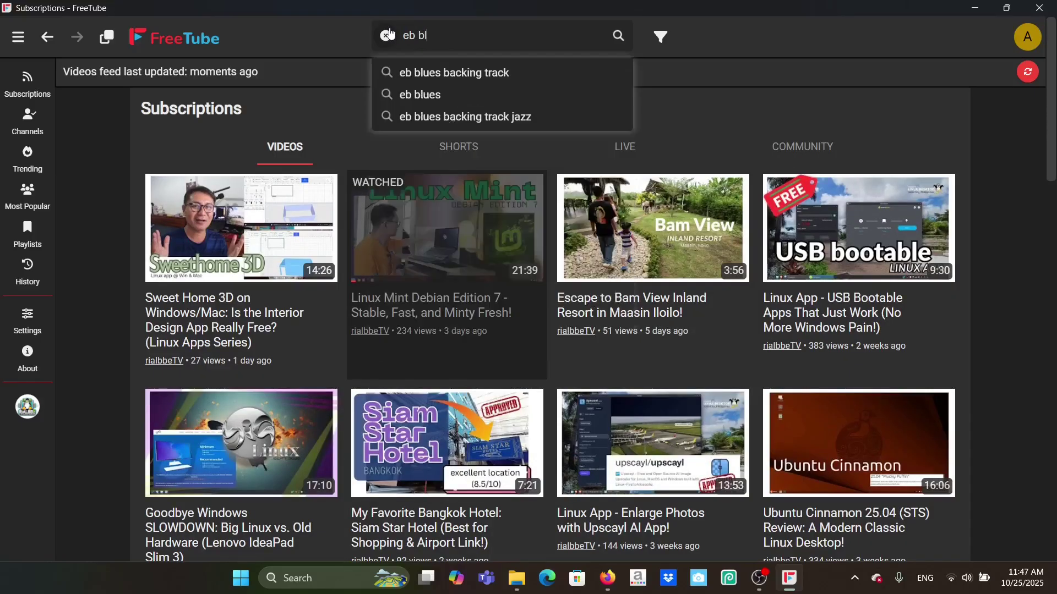
type("ir")
key("Return")
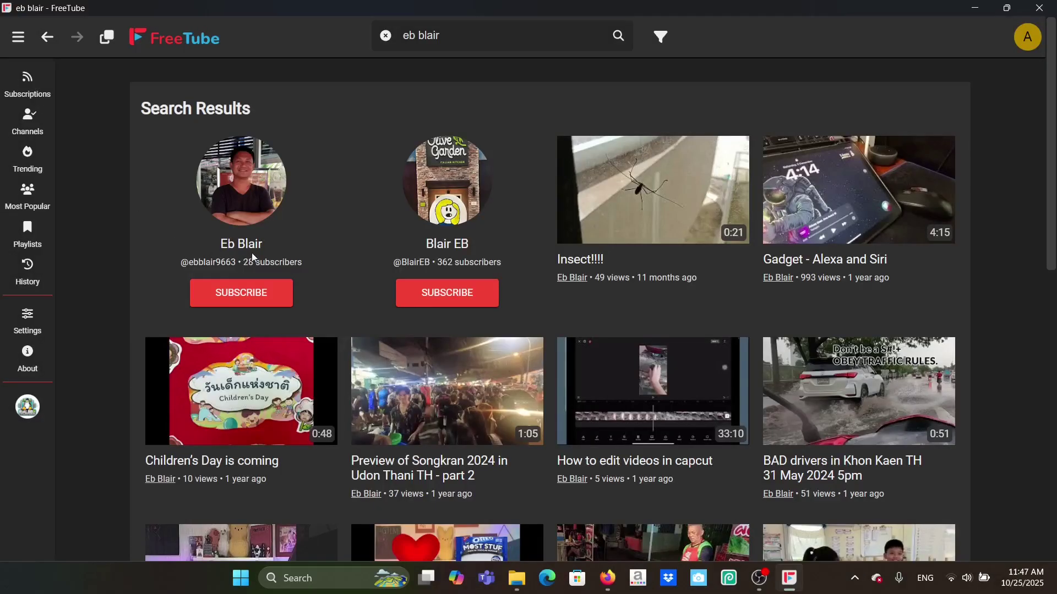
Subscribe to the Eb Blair channel and return to the subscriptions feed.
left_click(253, 246)
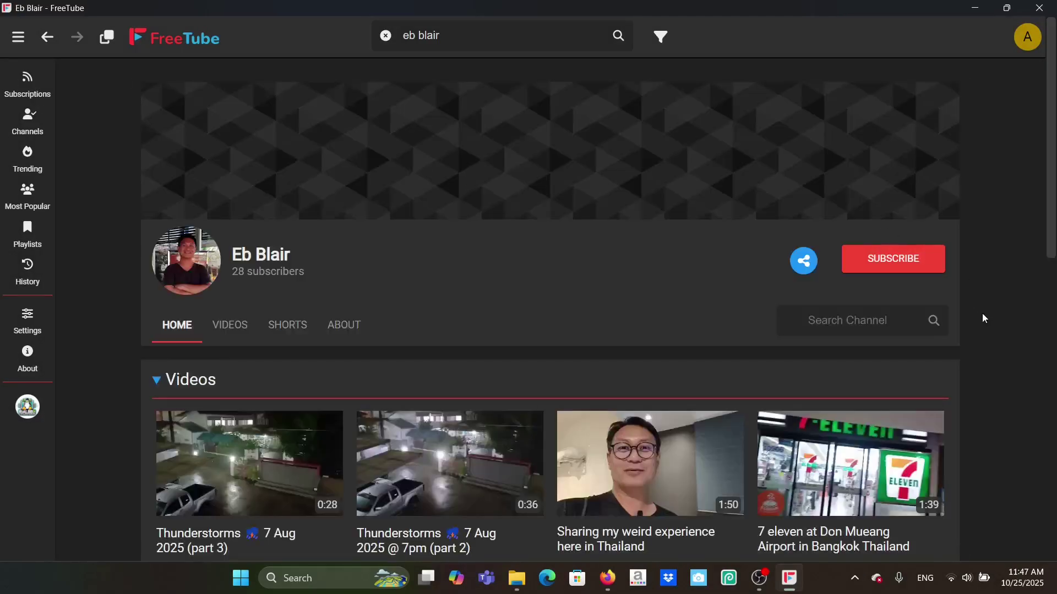
left_click(934, 265)
scroll(936, 317, "down", 5)
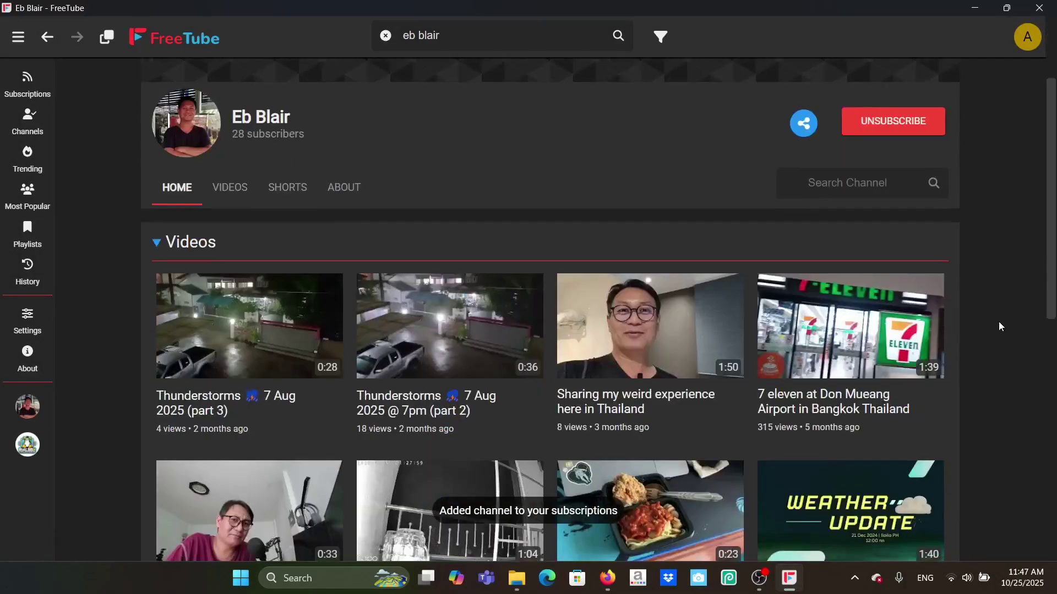
scroll(995, 320, "down", 3)
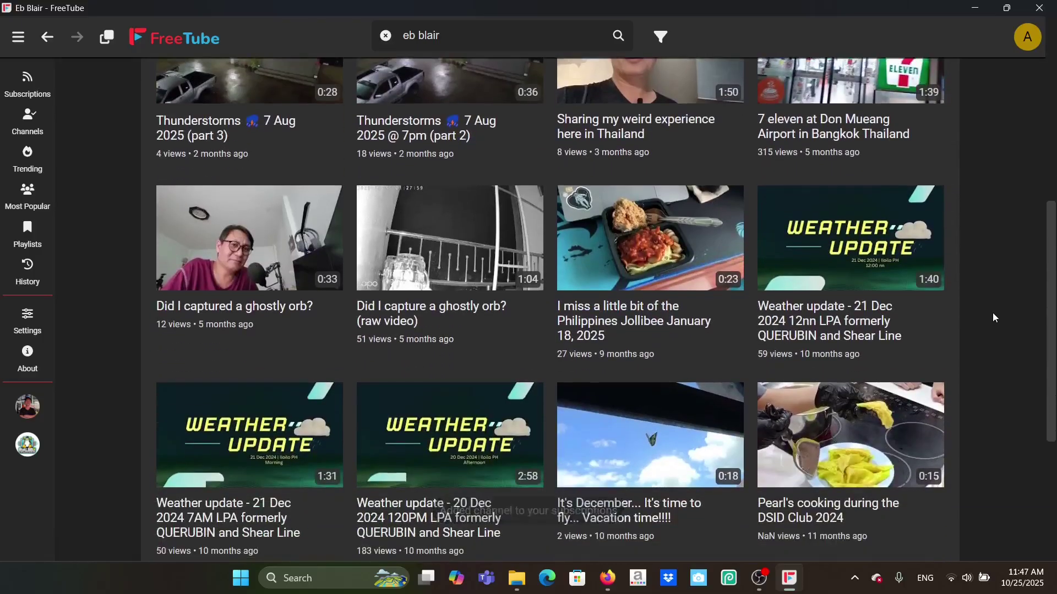
scroll(995, 318, "up", 8)
left_click(27, 83)
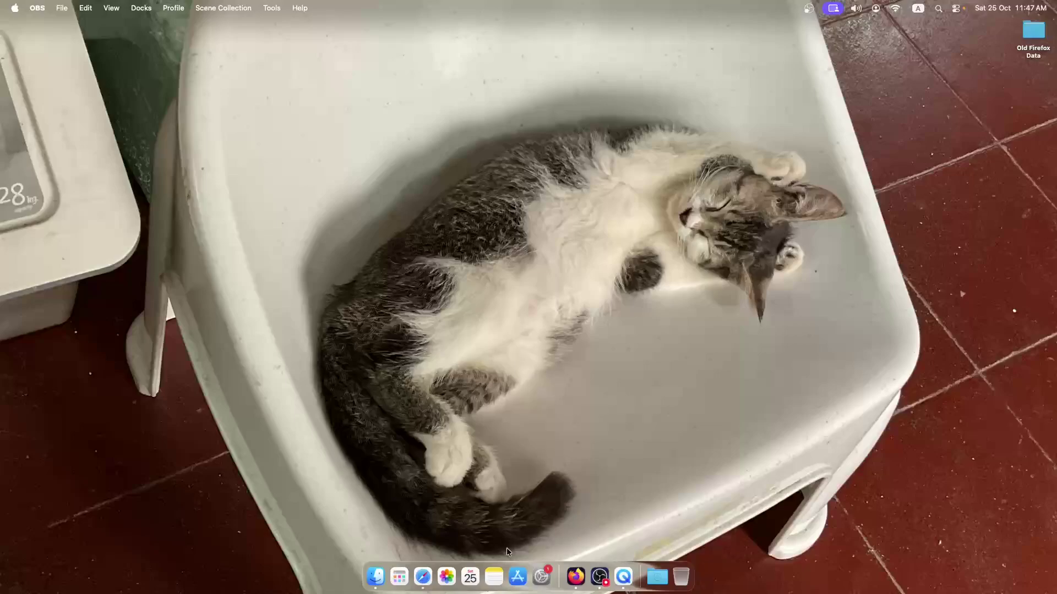
Search the App Store for 'freetube', find only third-party YouTube apps, and close it.
left_click(516, 575)
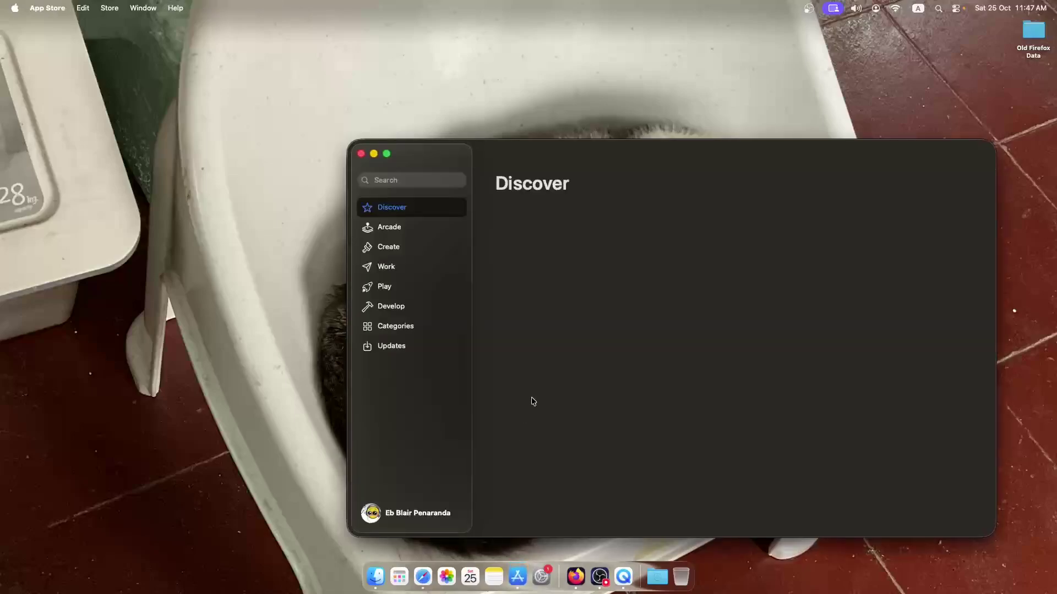
left_click_drag(679, 158, 553, 101)
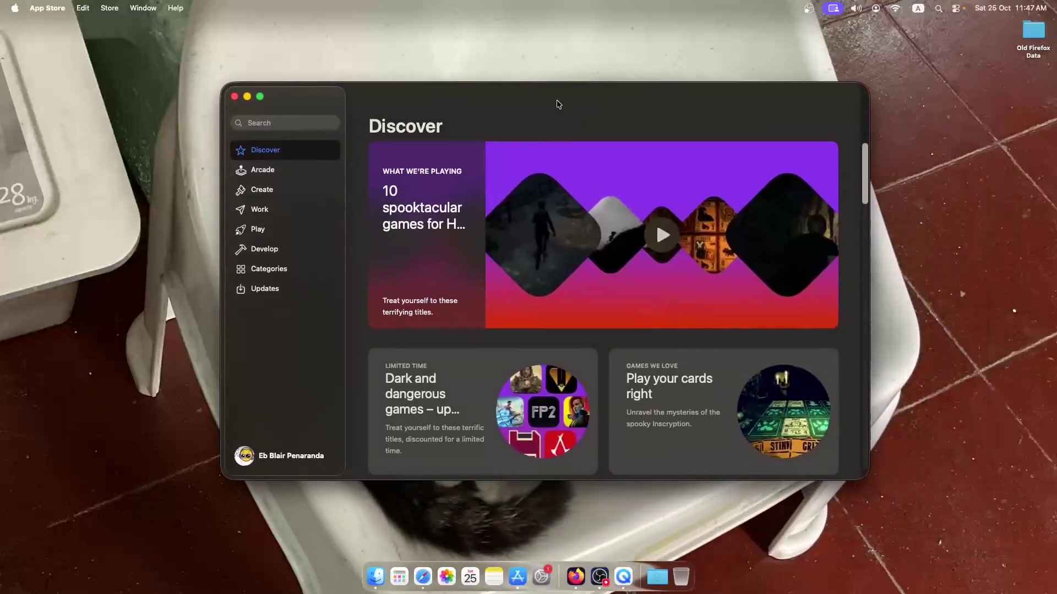
left_click(302, 121)
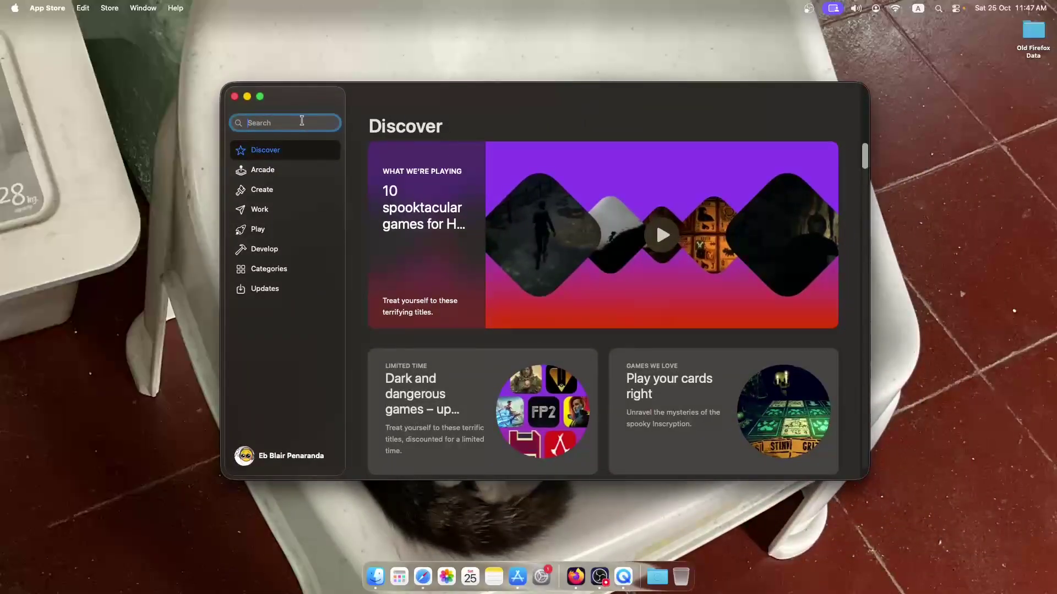
type("freetube")
key("Return")
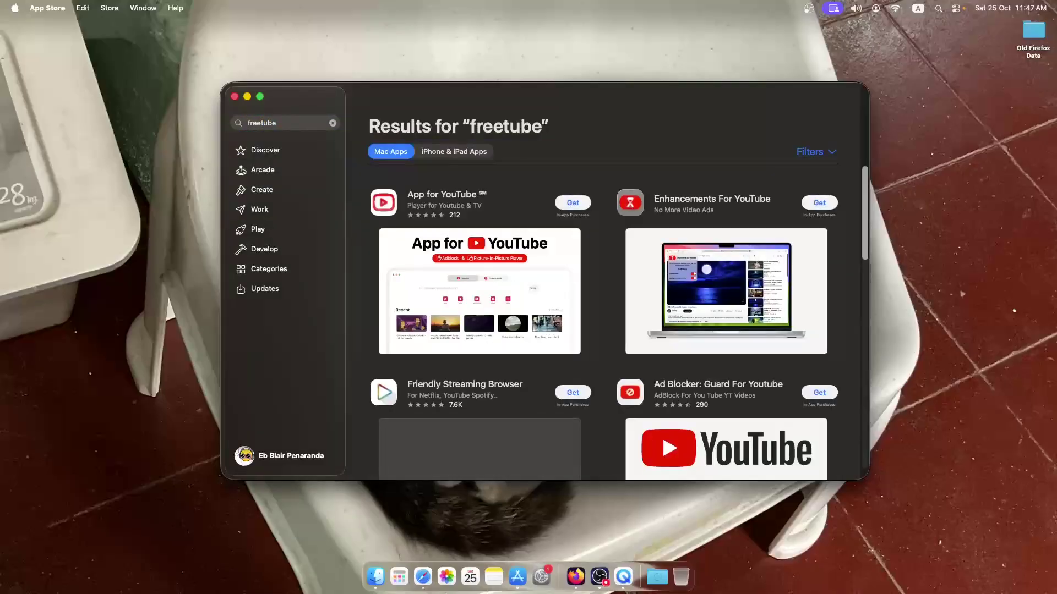
scroll(737, 325, "down", 1)
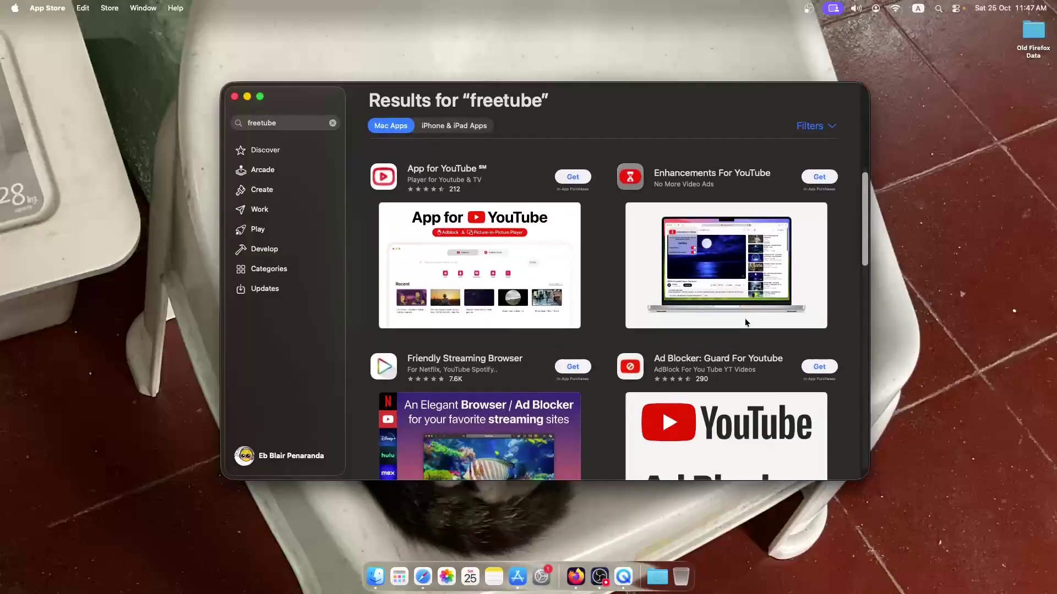
scroll(746, 323, "up", 1)
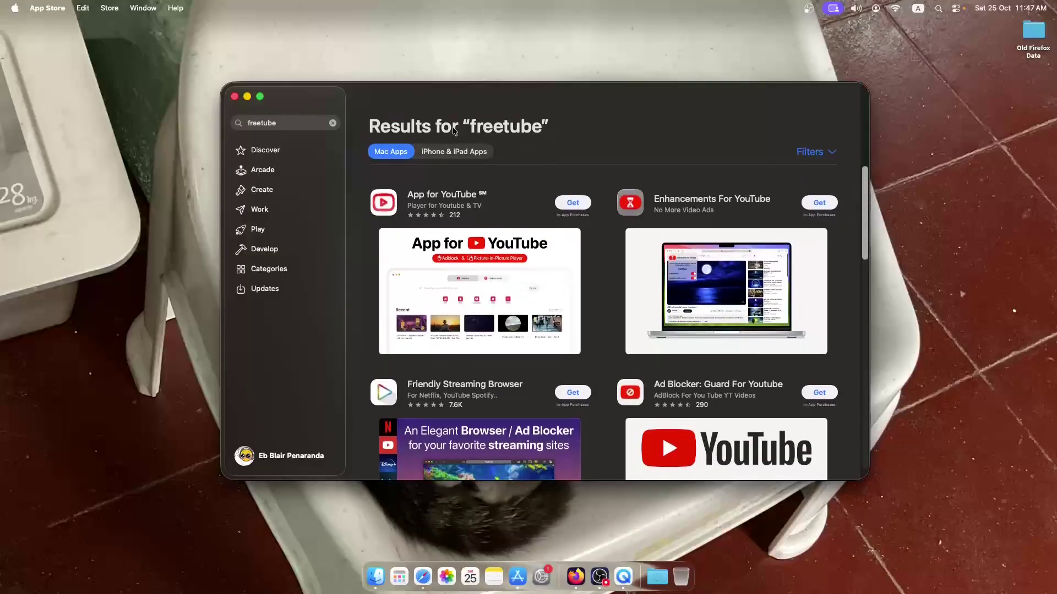
left_click(235, 97)
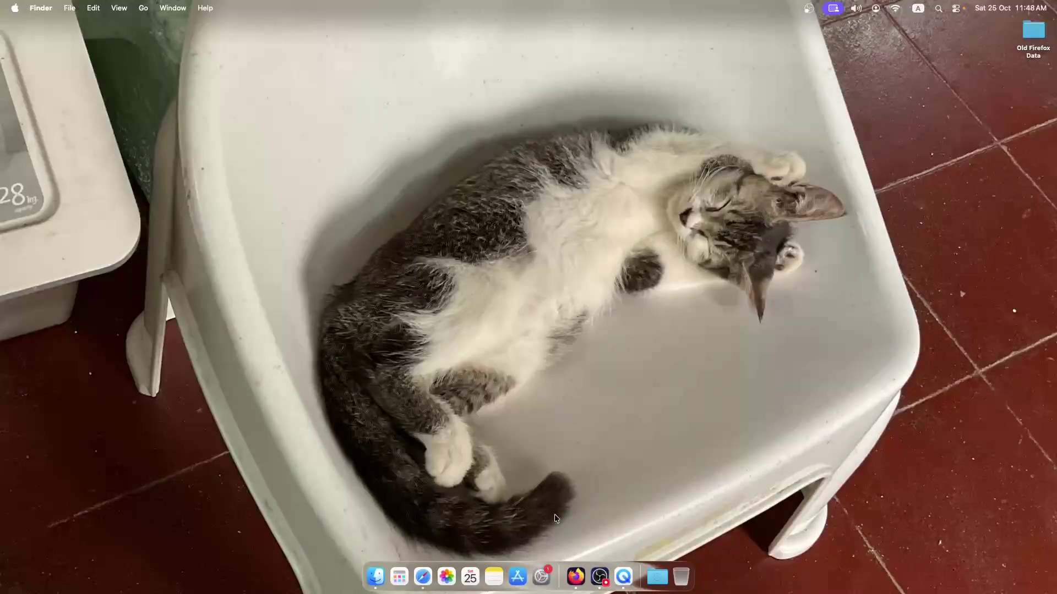
Load the freetubeapp.io website in Firefox.
left_click(575, 575)
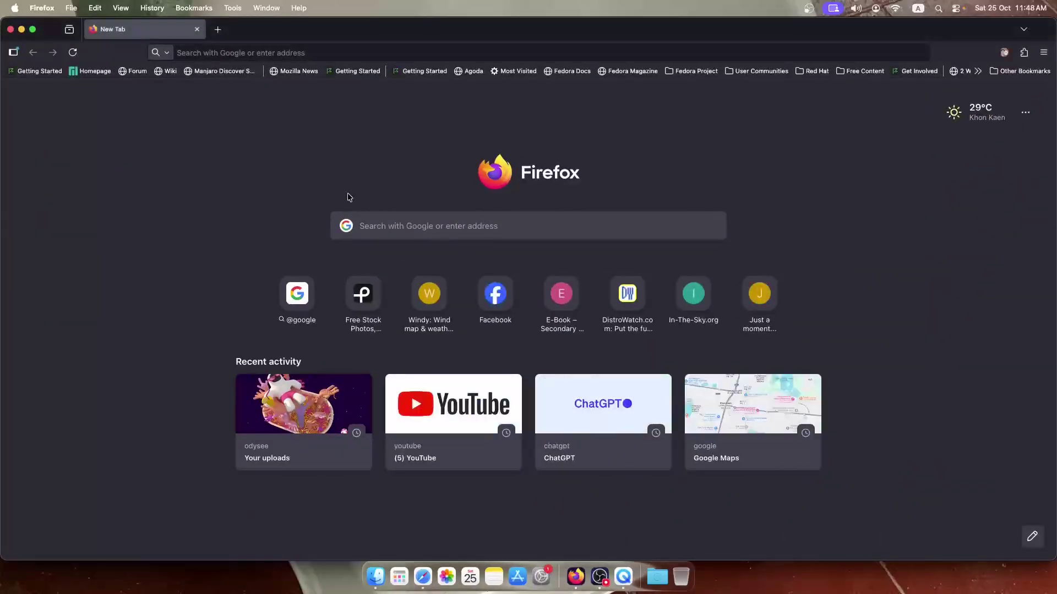
left_click(376, 57)
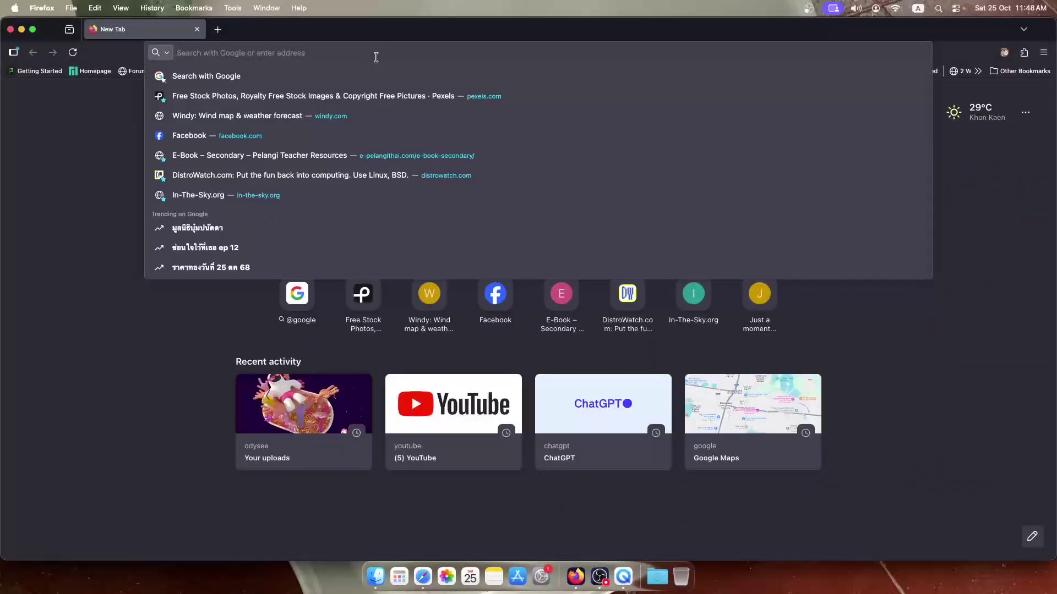
type("freetube")
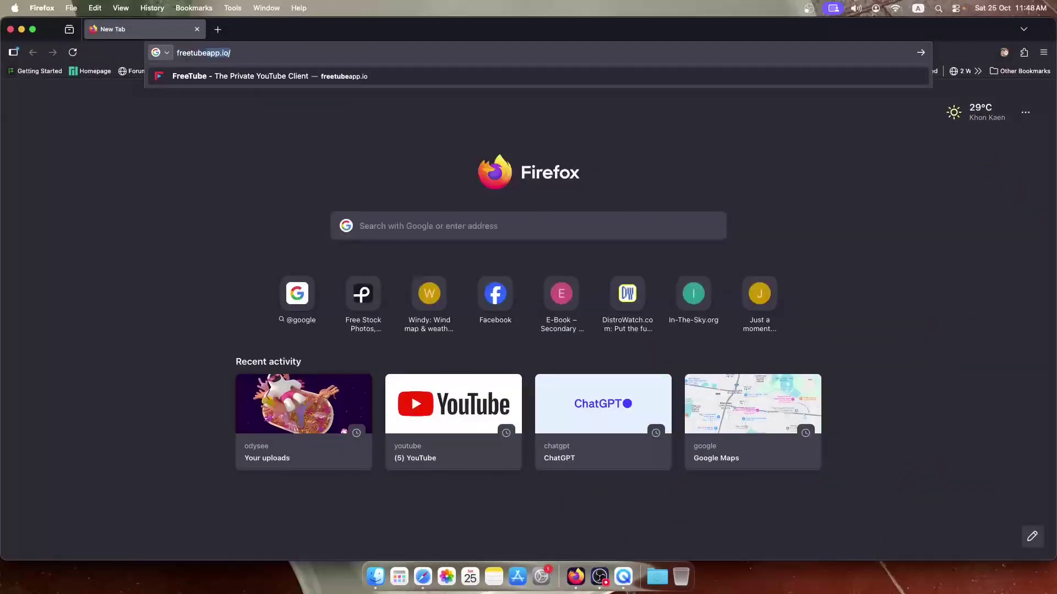
type("app")
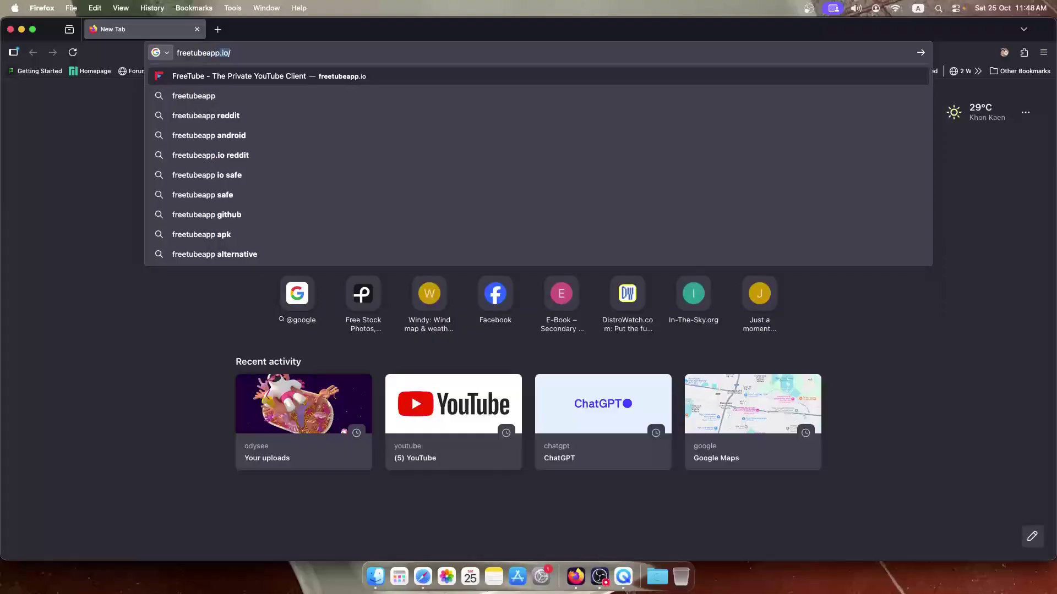
key("Return")
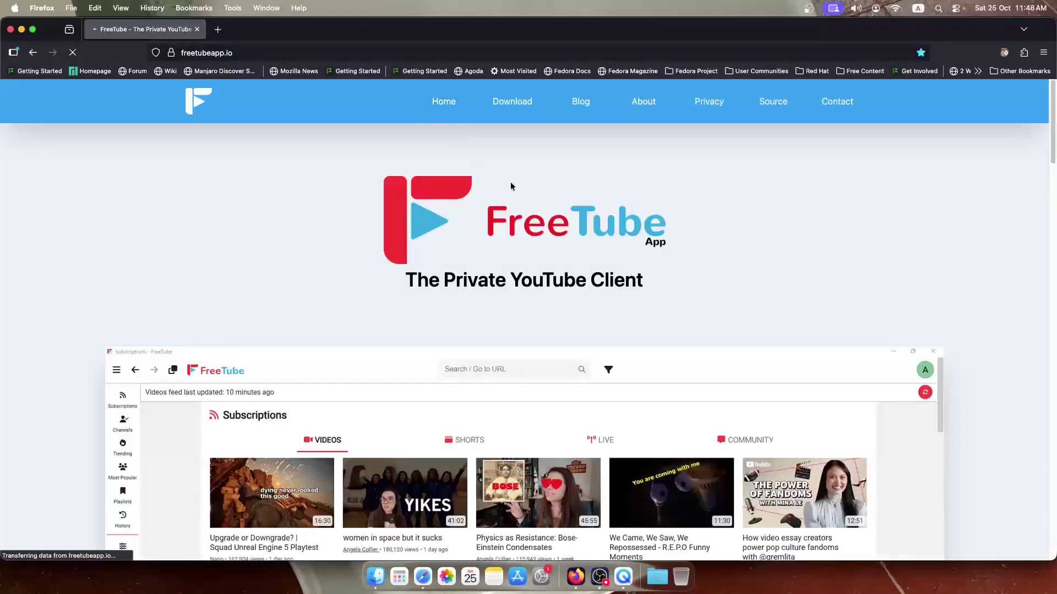
Download freetube-0.23.12-beta-mac-arm64.dmg and open the disk image.
left_click(510, 114)
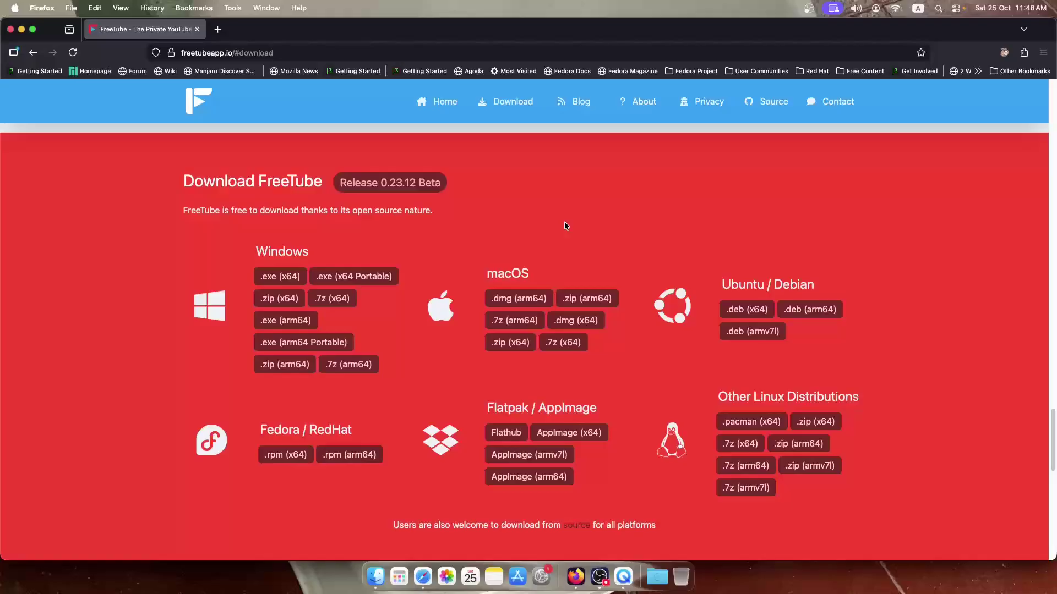
left_click(530, 301)
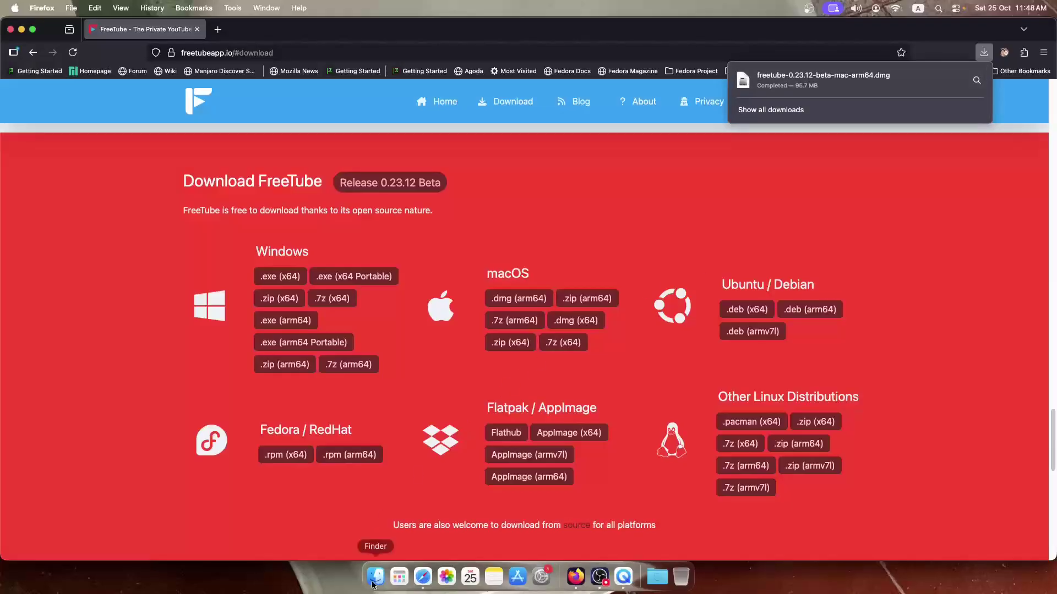
left_click(795, 89)
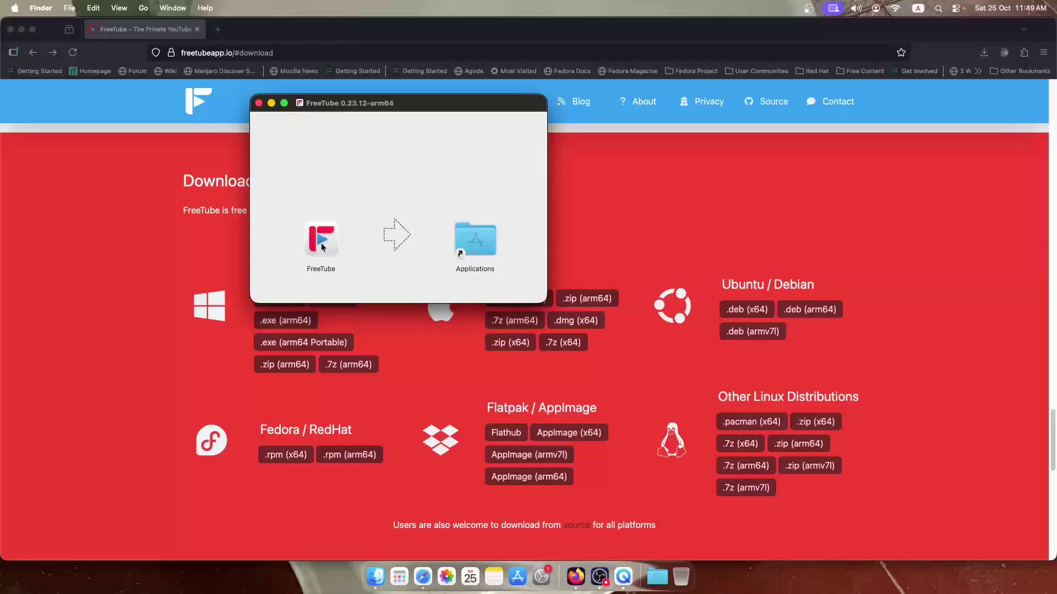
Install FreeTube by copying it from the disk image into Applications, then show the app launcher.
left_click_drag(450, 214, 479, 244)
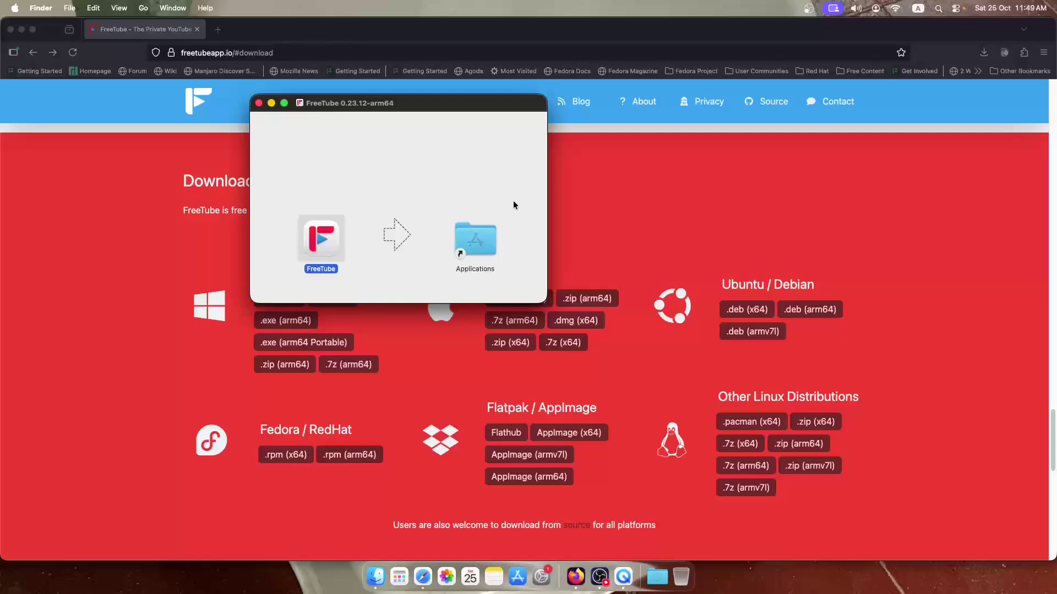
left_click(400, 577)
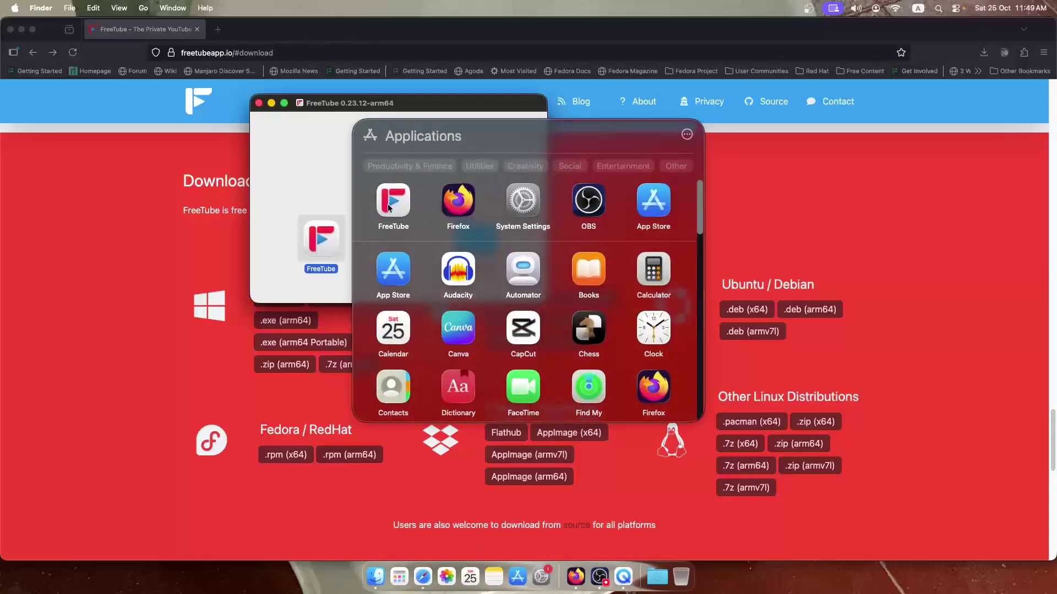